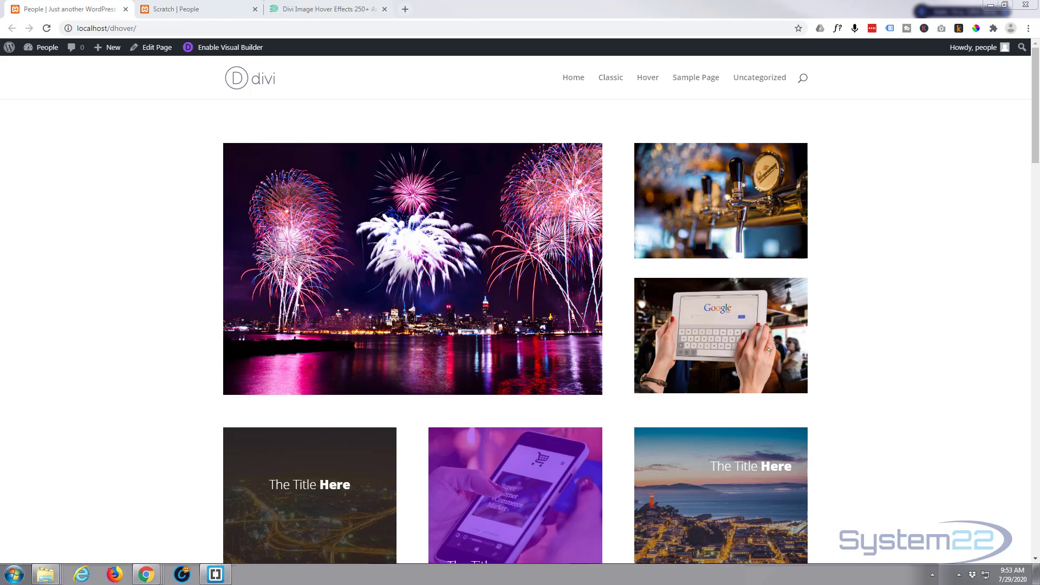
- Browse the Divizoom Divi Image Hover product page, then return to the local Scratch page
{"action": "mouse_move", "coordinate": [437, 293]}
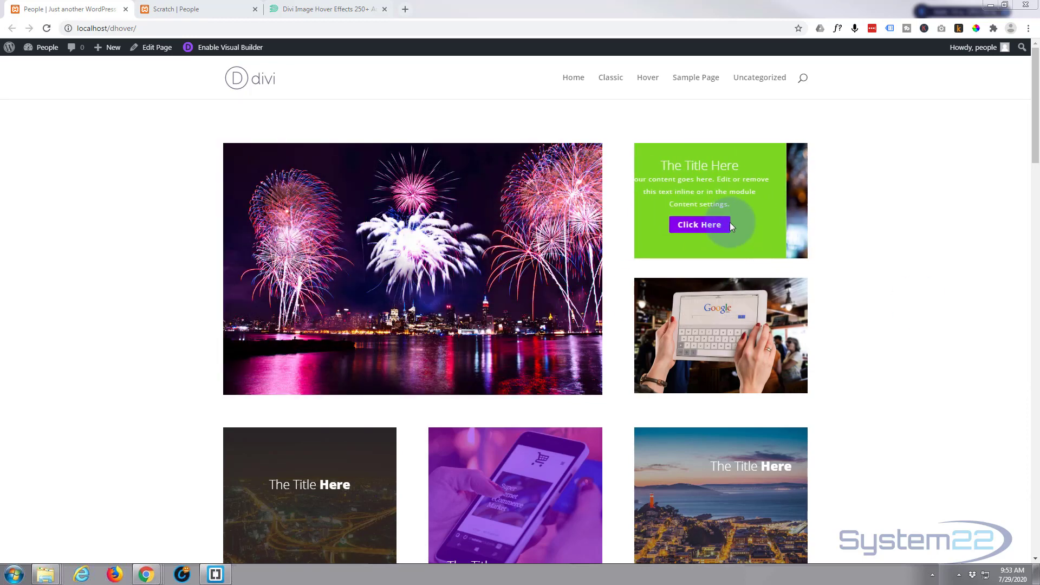
{"action": "mouse_move", "coordinate": [725, 324]}
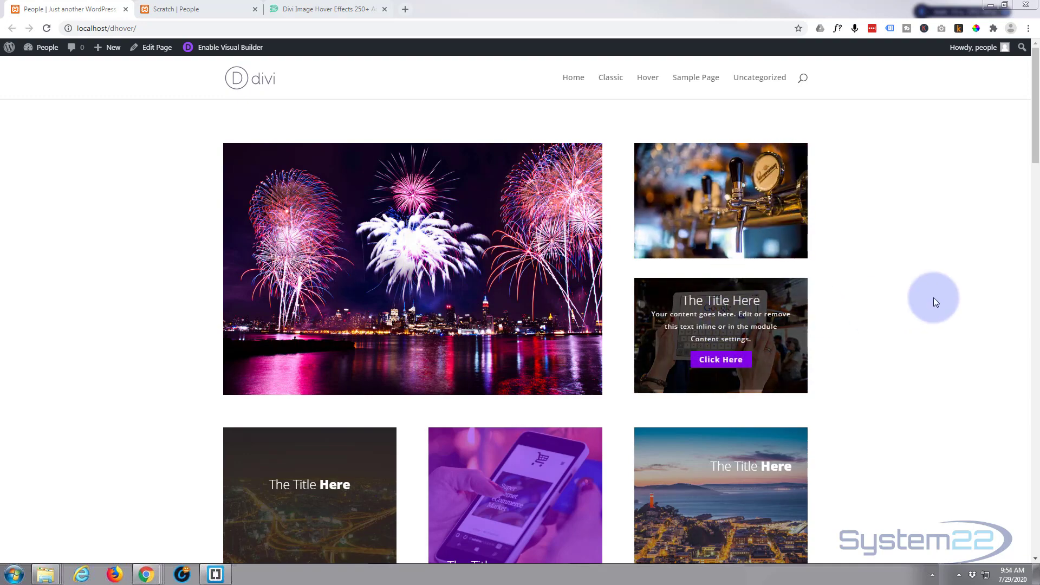
{"action": "scroll", "coordinate": [924, 296], "scroll_direction": "down", "scroll_amount": 3}
{"action": "scroll", "coordinate": [924, 293], "scroll_direction": "down", "scroll_amount": 1}
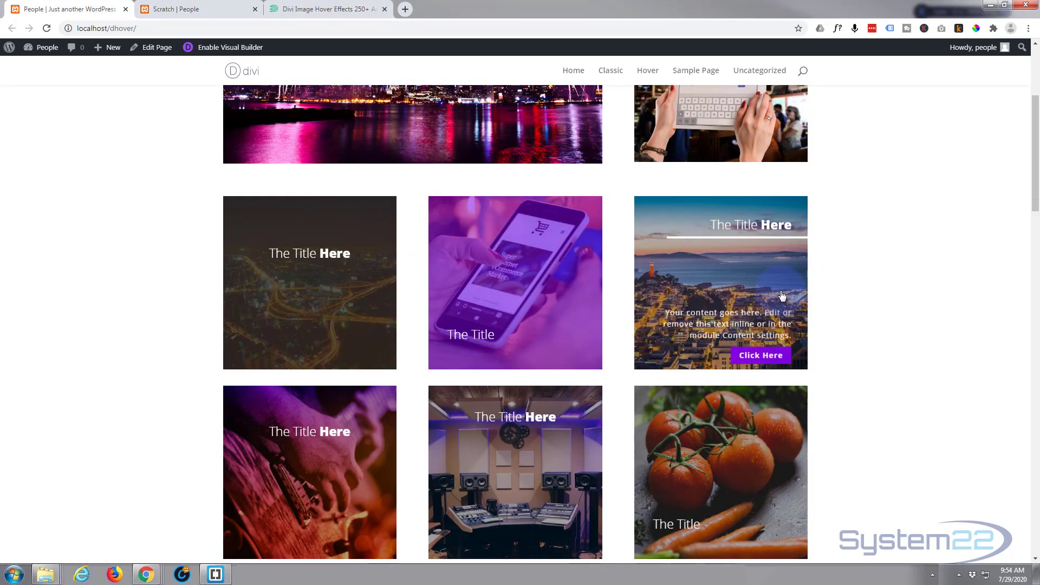
{"action": "mouse_move", "coordinate": [521, 282]}
{"action": "mouse_move", "coordinate": [309, 297]}
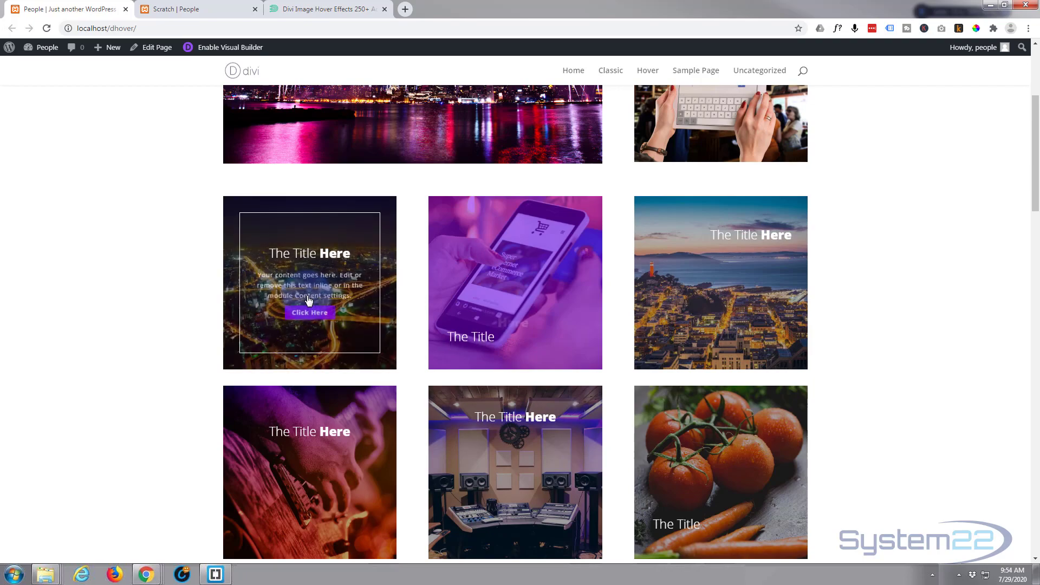
{"action": "scroll", "coordinate": [309, 297], "scroll_direction": "down", "scroll_amount": 3}
{"action": "scroll", "coordinate": [306, 294], "scroll_direction": "down", "scroll_amount": 3}
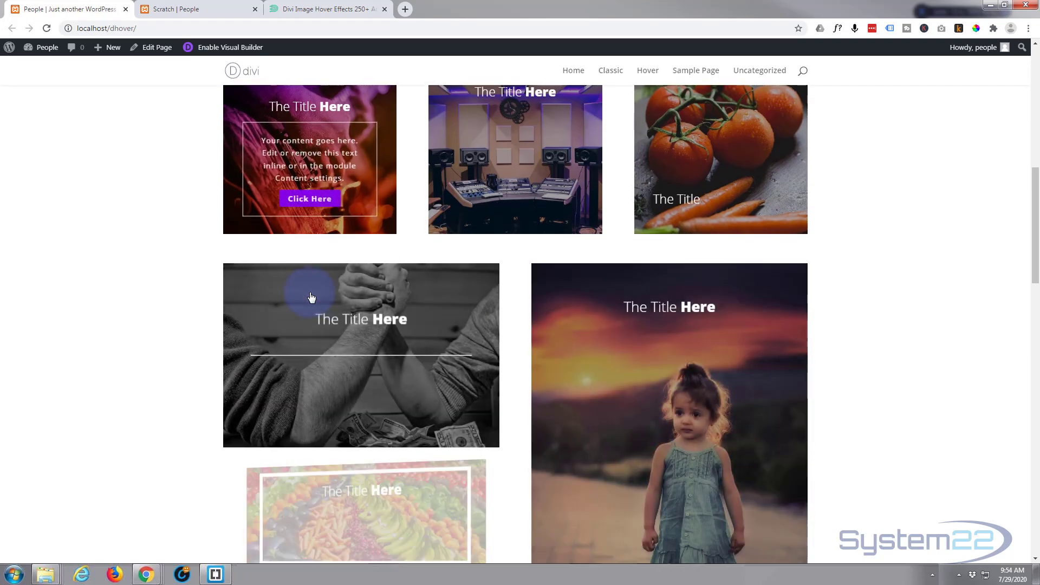
{"action": "scroll", "coordinate": [313, 294], "scroll_direction": "down", "scroll_amount": 2}
{"action": "scroll", "coordinate": [333, 422], "scroll_direction": "down", "scroll_amount": 12}
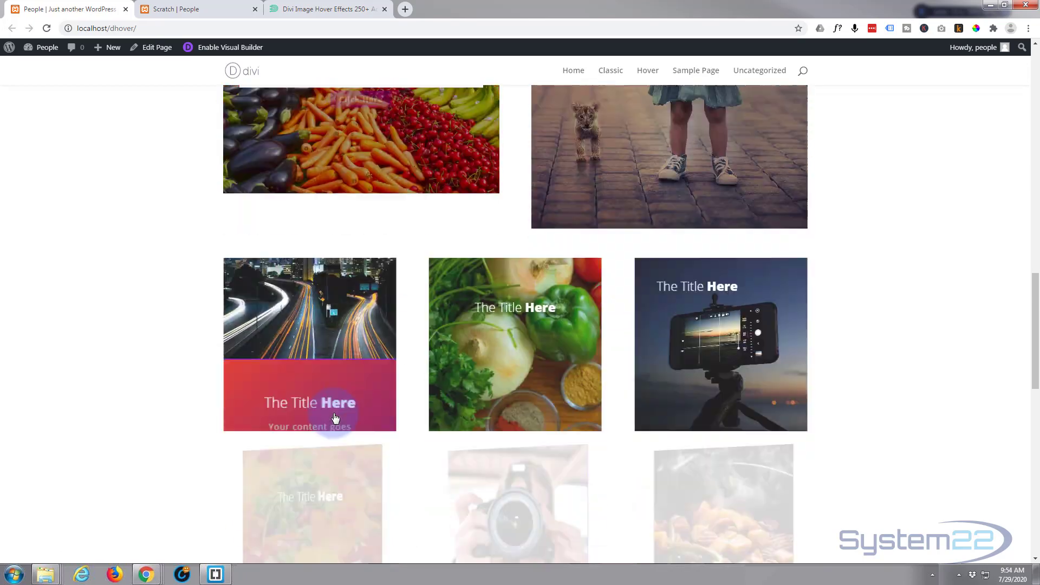
{"action": "scroll", "coordinate": [334, 411], "scroll_direction": "down", "scroll_amount": 6}
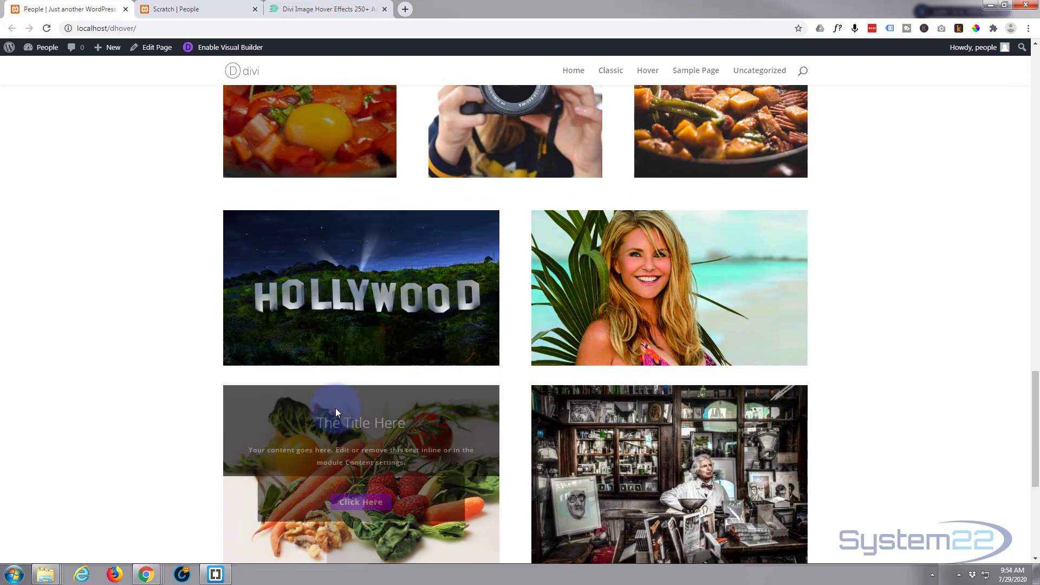
{"action": "scroll", "coordinate": [764, 345], "scroll_direction": "down", "scroll_amount": 3}
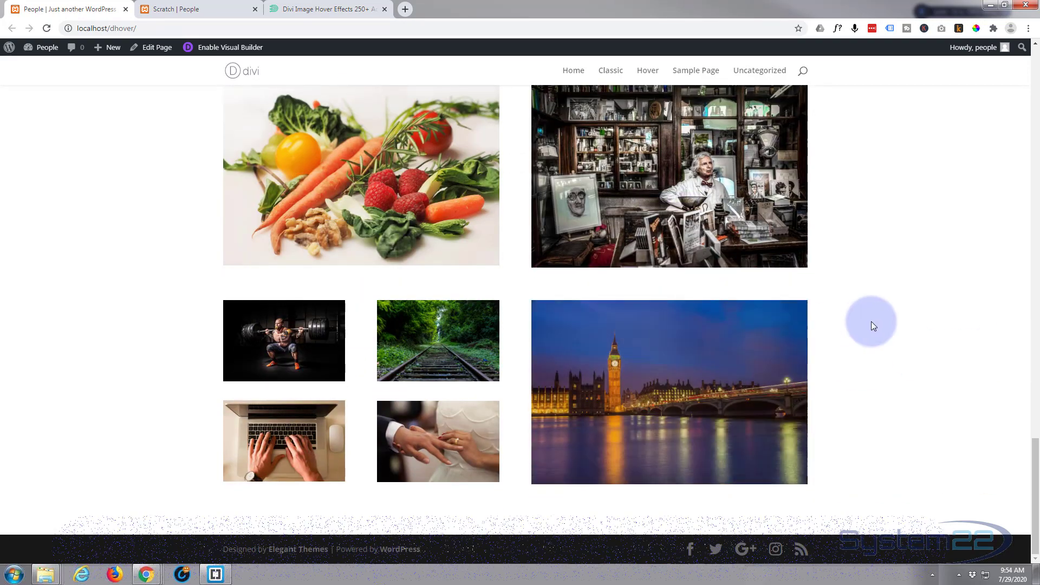
{"action": "mouse_move", "coordinate": [645, 226]}
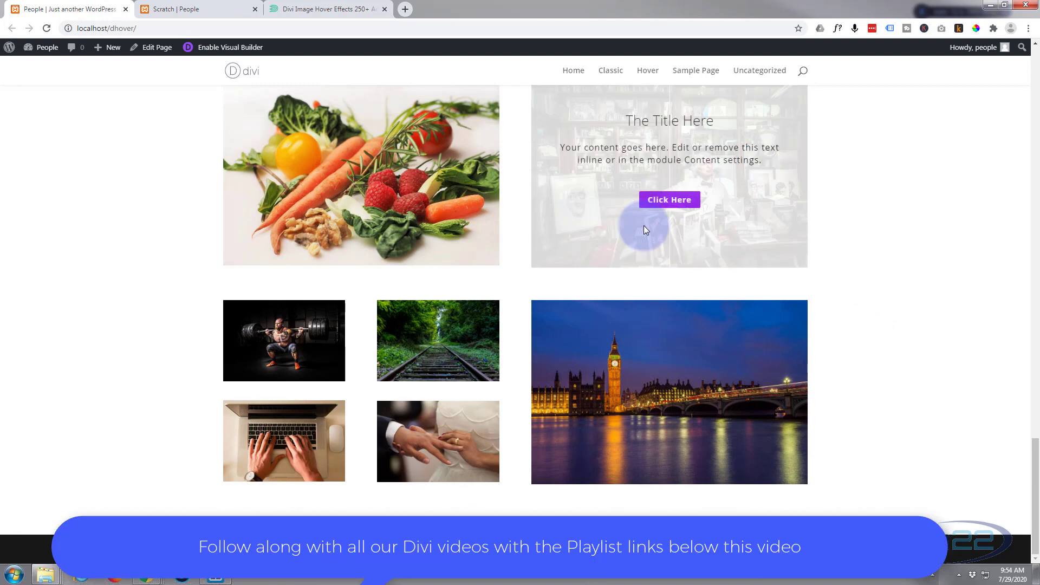
{"action": "left_click", "coordinate": [316, 10]}
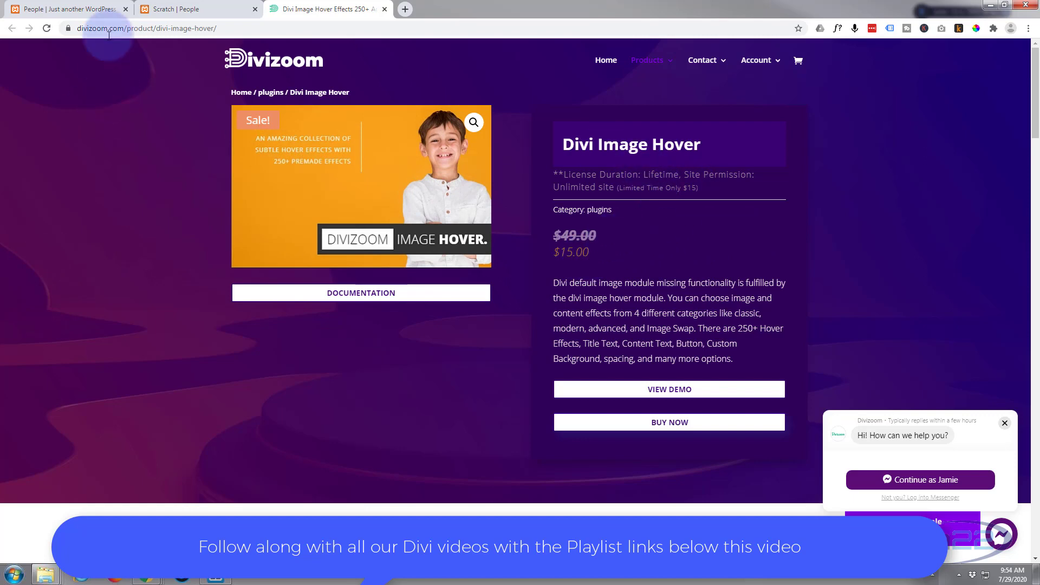
{"action": "left_click", "coordinate": [190, 9]}
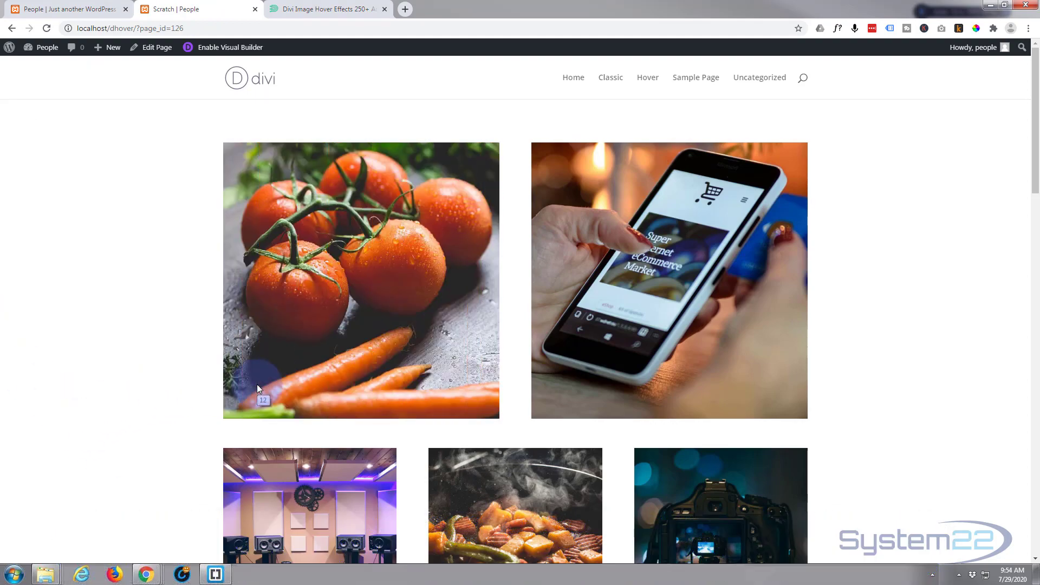
{"action": "scroll", "coordinate": [34, 388], "scroll_direction": "down", "scroll_amount": 4}
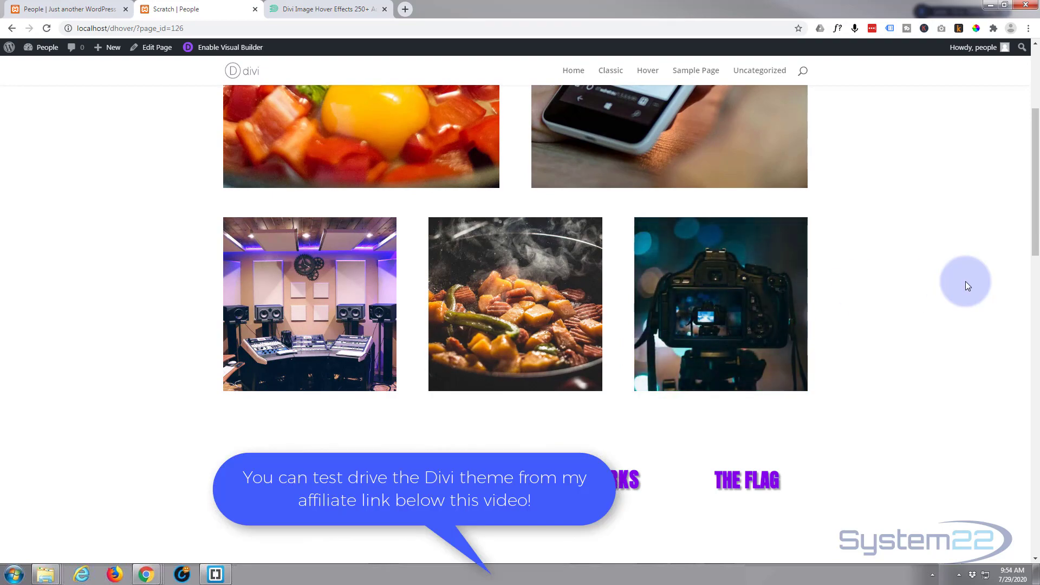
{"action": "scroll", "coordinate": [930, 291], "scroll_direction": "up", "scroll_amount": 1}
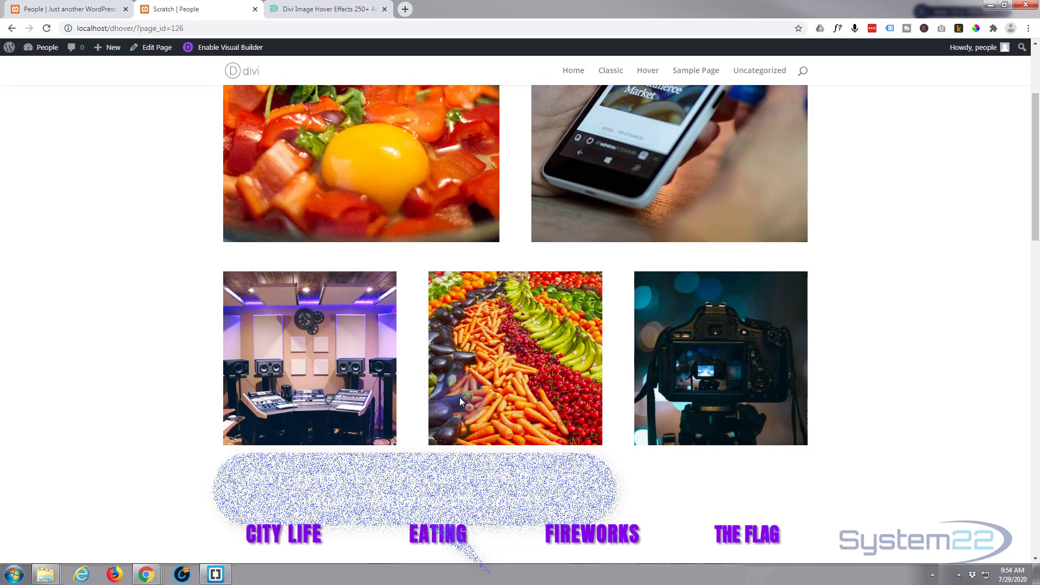
- Enable the Visual Builder and add a three-column row above the category titles
{"action": "left_click", "coordinate": [237, 49]}
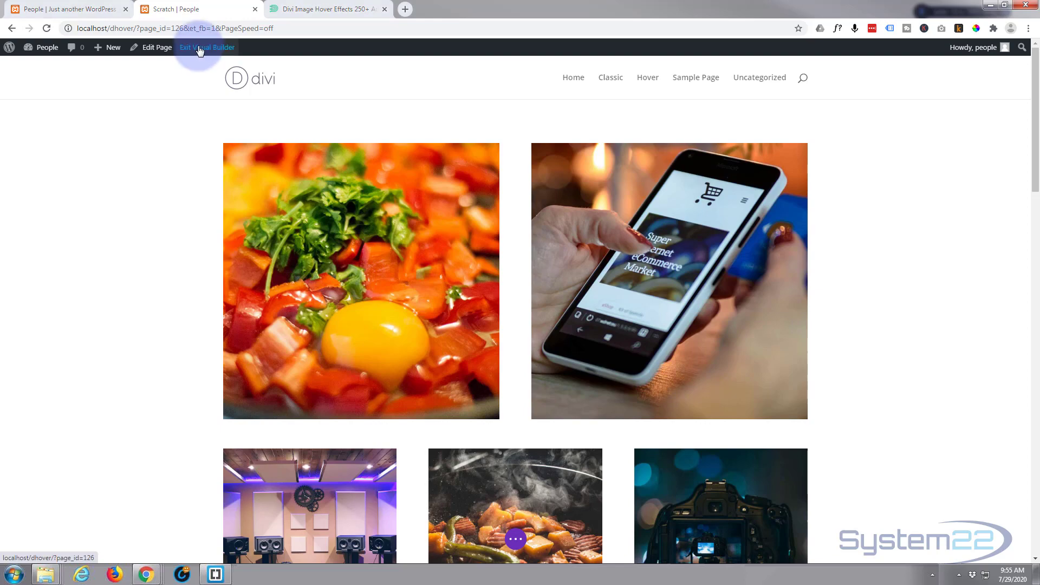
{"action": "scroll", "coordinate": [180, 181], "scroll_direction": "down", "scroll_amount": 7}
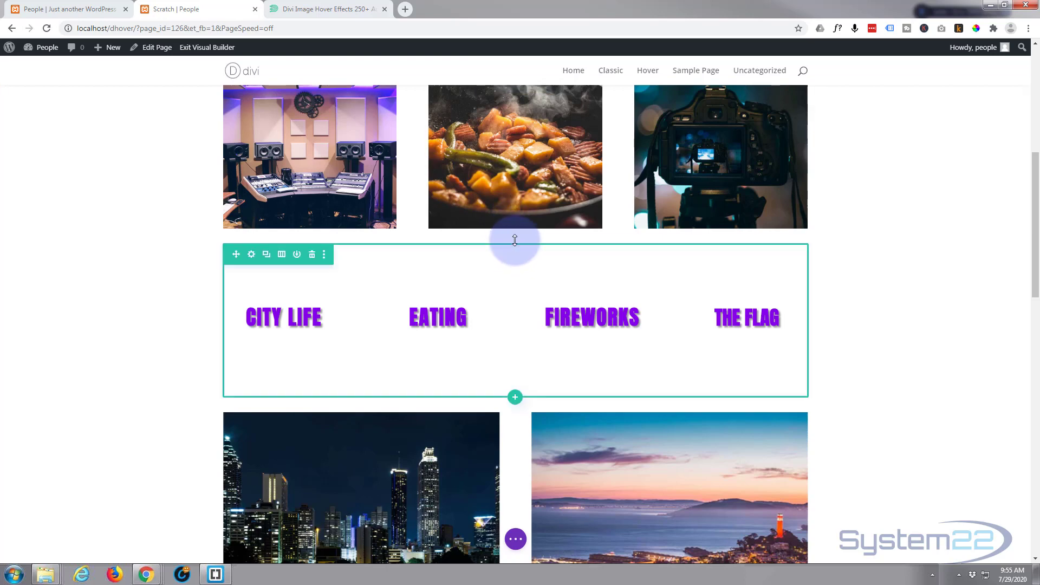
{"action": "left_click", "coordinate": [515, 244]}
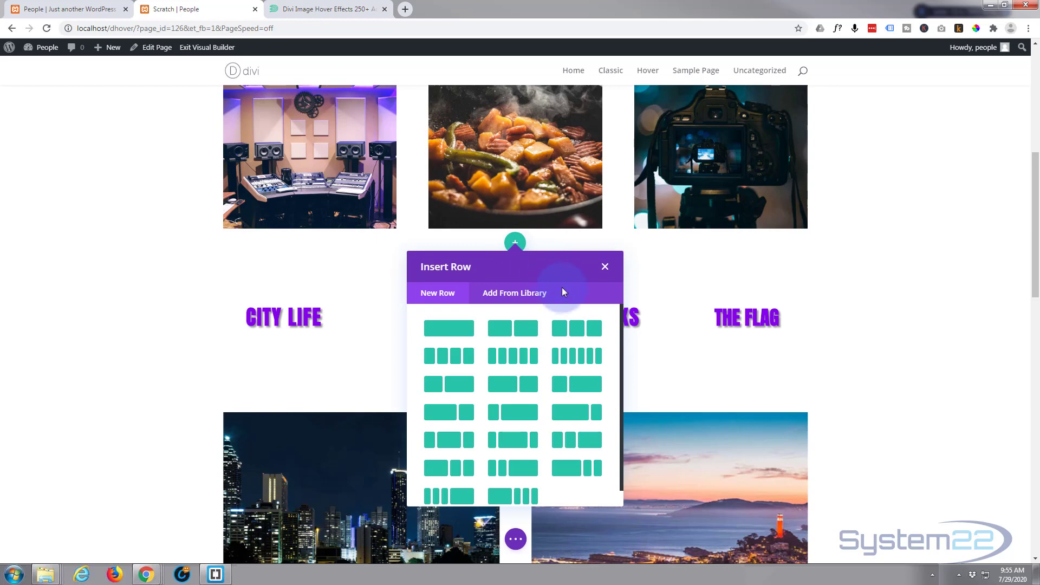
{"action": "left_click", "coordinate": [577, 327]}
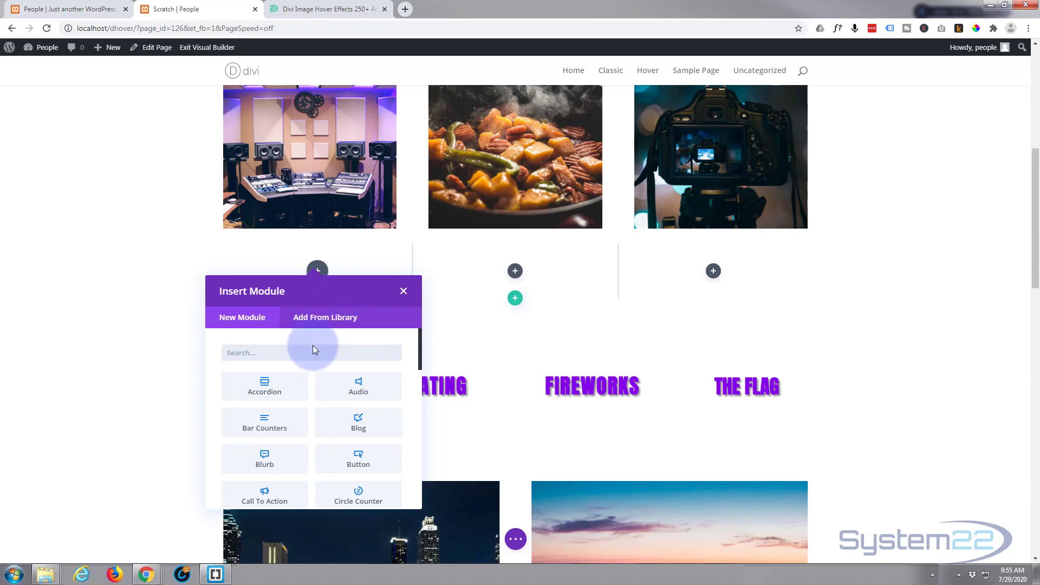
{"action": "scroll", "coordinate": [295, 379], "scroll_direction": "down", "scroll_amount": 5}
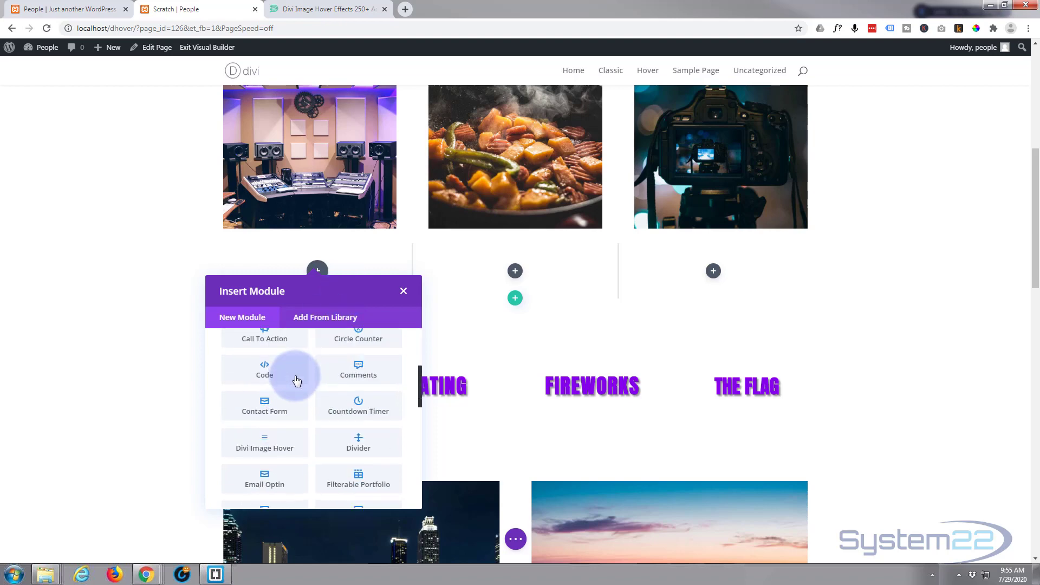
{"action": "scroll", "coordinate": [296, 380], "scroll_direction": "down", "scroll_amount": 7}
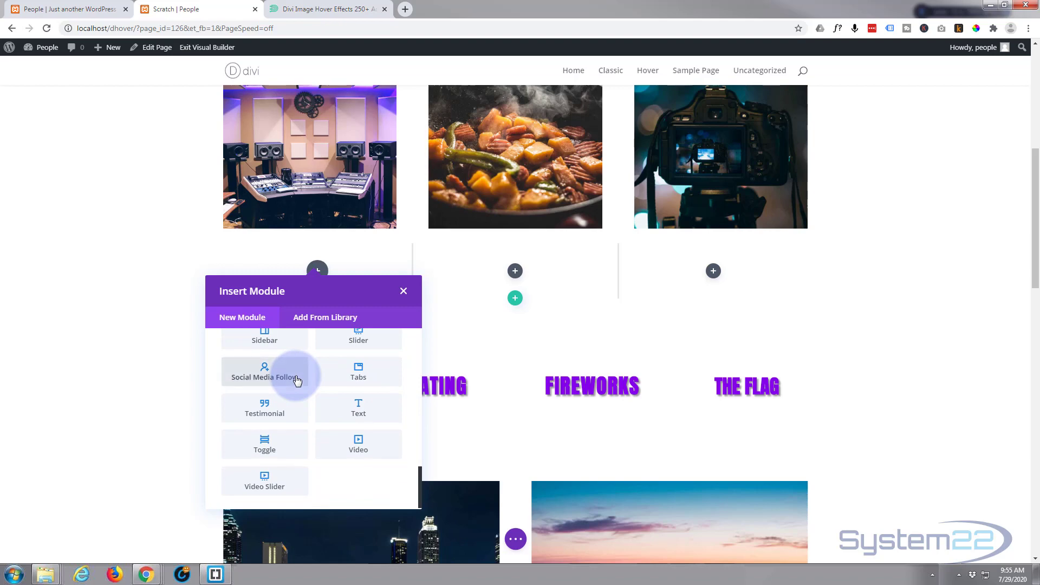
{"action": "scroll", "coordinate": [296, 381], "scroll_direction": "up", "scroll_amount": 6}
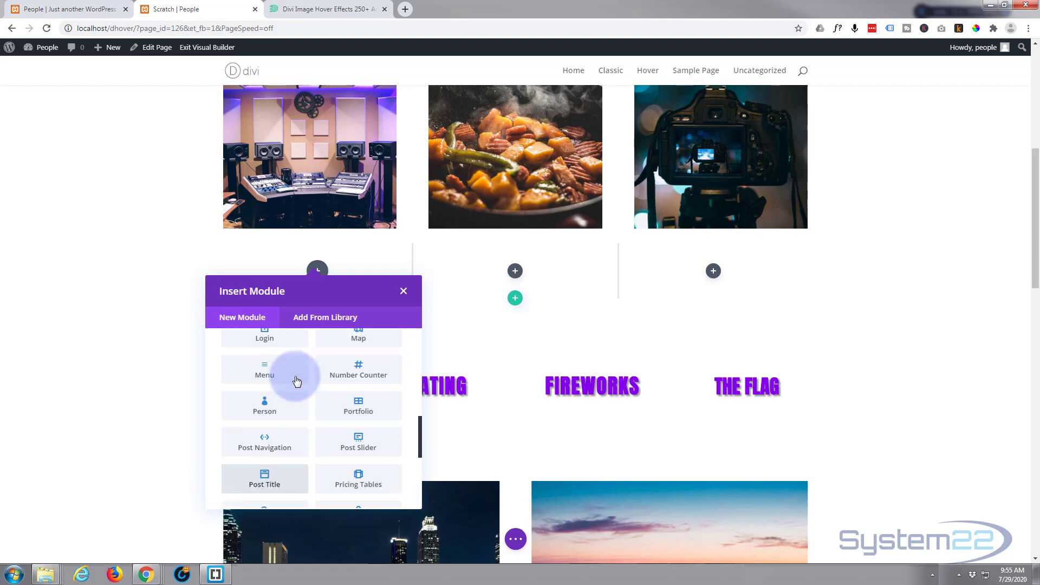
{"action": "scroll", "coordinate": [297, 380], "scroll_direction": "up", "scroll_amount": 1}
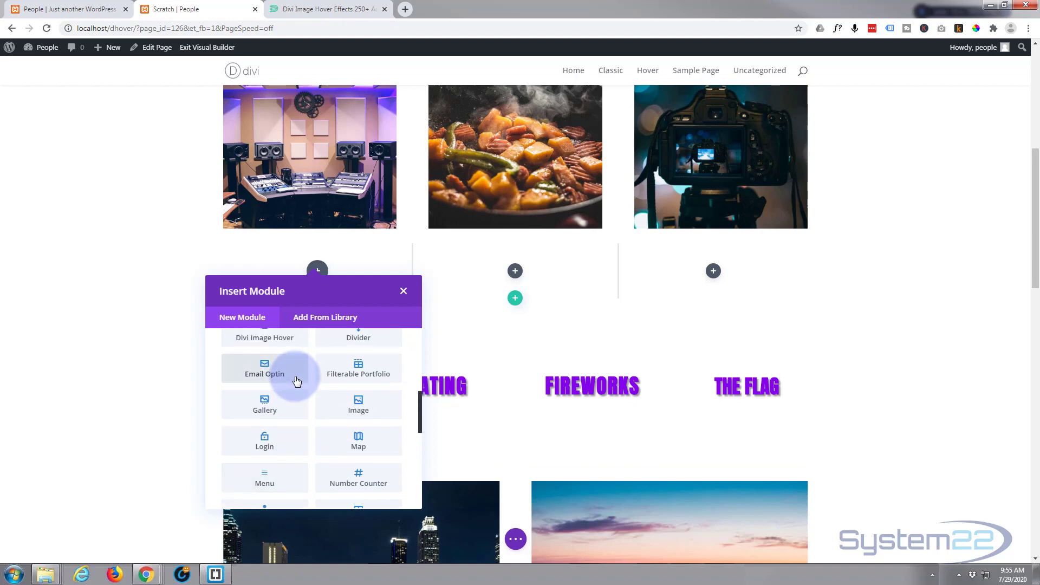
- Add an Image module to the first column showing the purple guitar photo 6.jpg
{"action": "left_click", "coordinate": [360, 401]}
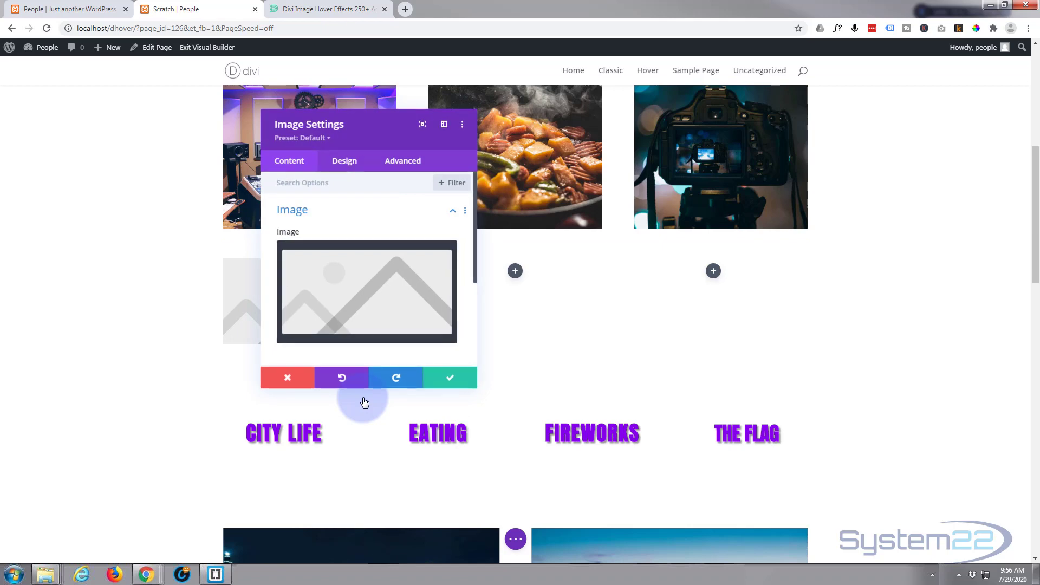
{"action": "left_click", "coordinate": [292, 261]}
{"action": "left_click", "coordinate": [358, 279]}
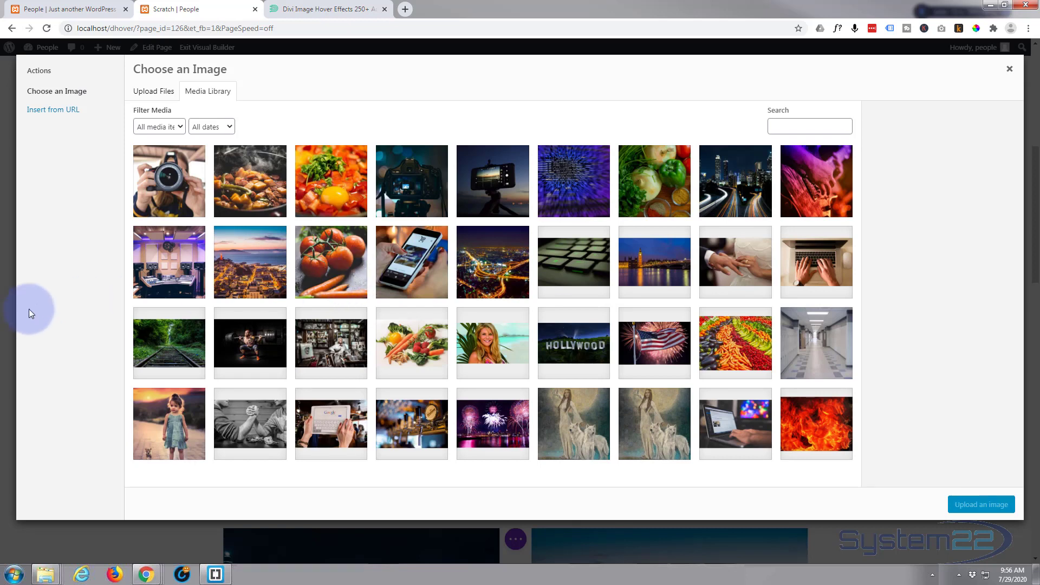
{"action": "left_click", "coordinate": [836, 197]}
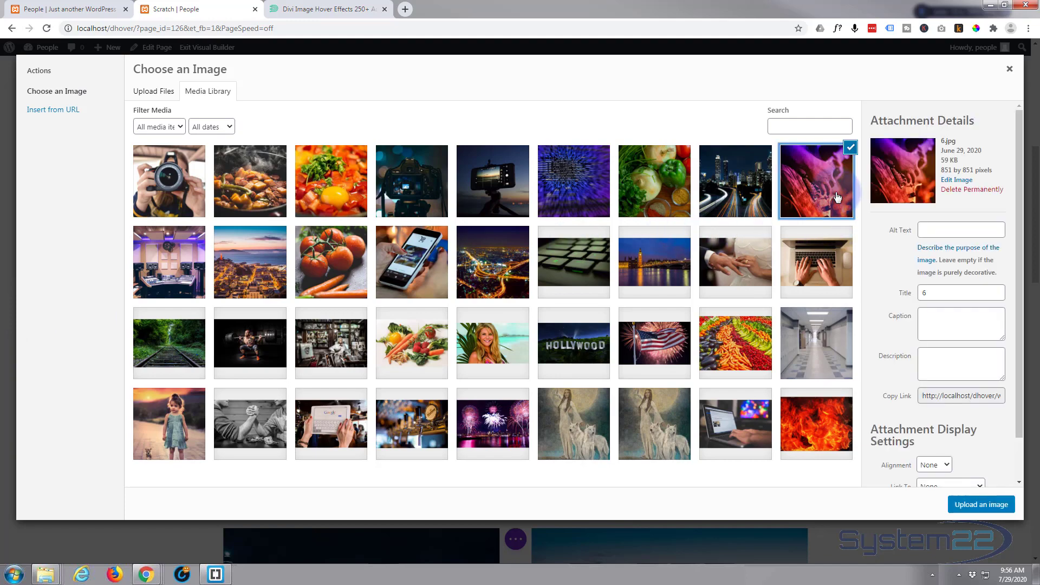
{"action": "left_click", "coordinate": [978, 506]}
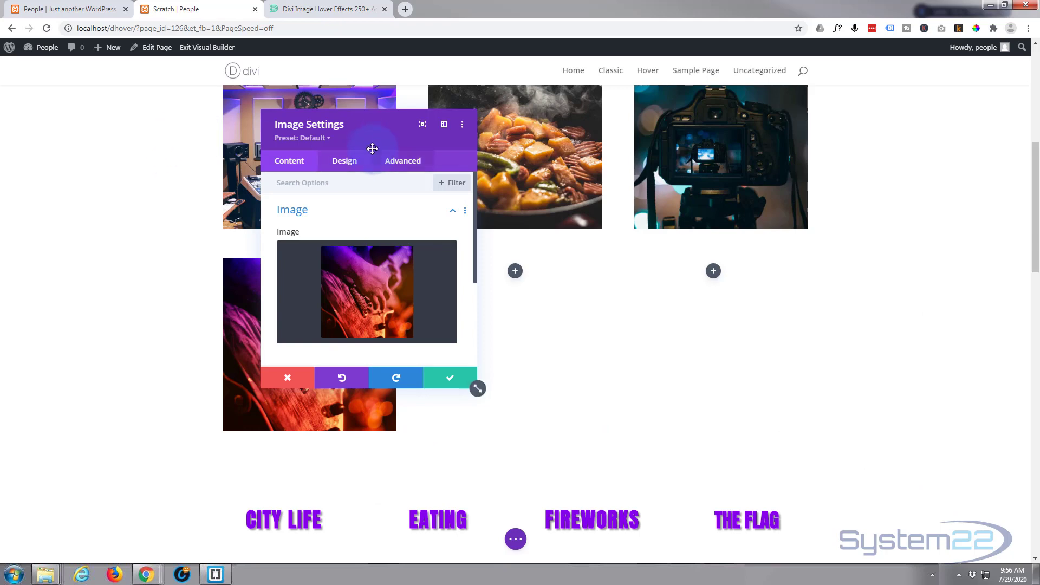
- Move the Image Settings panel aside, check the link options, then show the guitar image's Design options
{"action": "left_click_drag", "start_coordinate": [359, 138], "coordinate": [589, 140]}
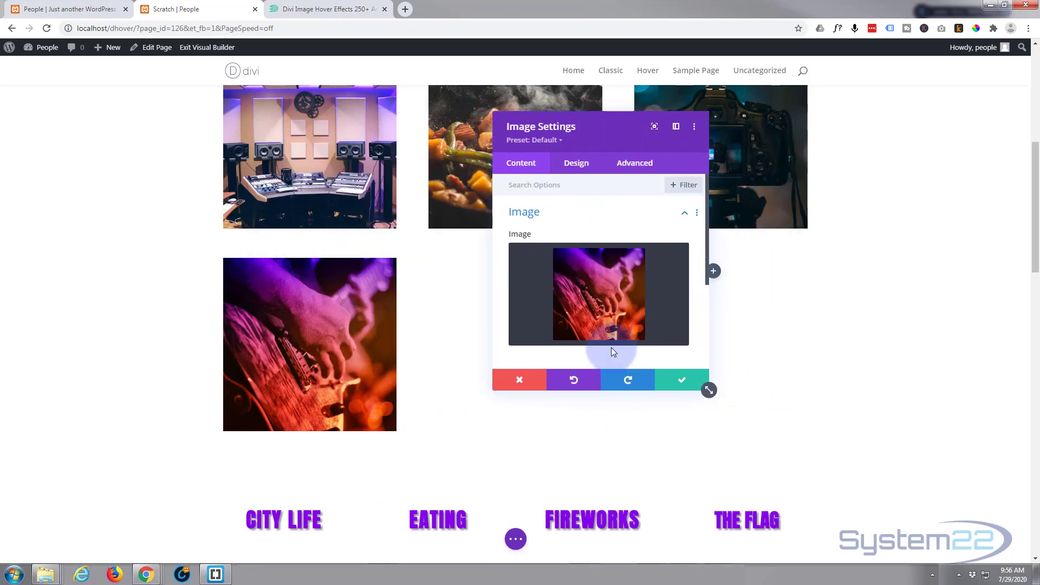
{"action": "scroll", "coordinate": [523, 252], "scroll_direction": "down", "scroll_amount": 2}
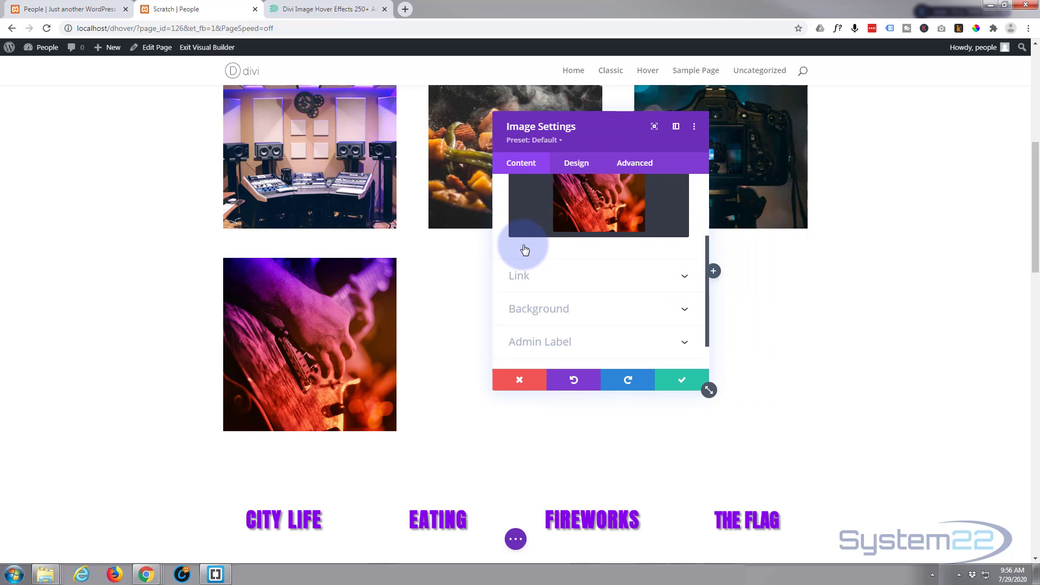
{"action": "left_click", "coordinate": [550, 283]}
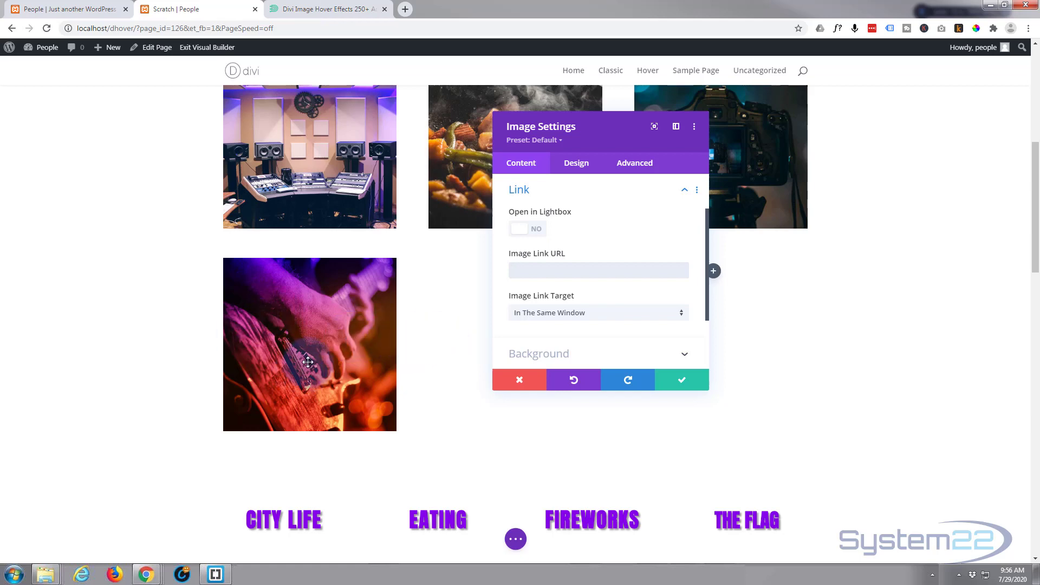
{"action": "left_click", "coordinate": [581, 167]}
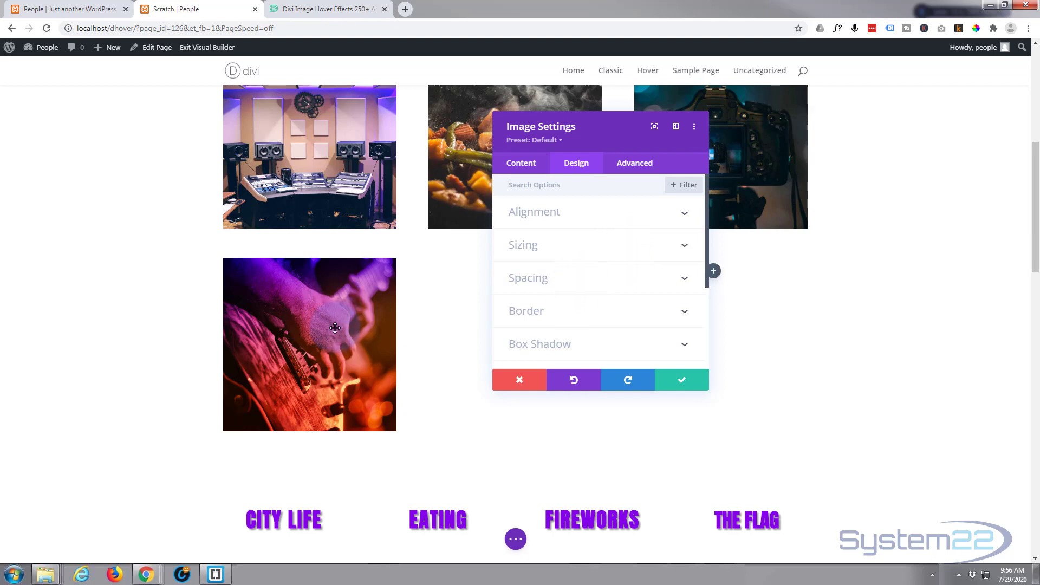
- Look through the guitar image's Border design options, then switch to its Advanced options
{"action": "scroll", "coordinate": [598, 302], "scroll_direction": "down", "scroll_amount": 1}
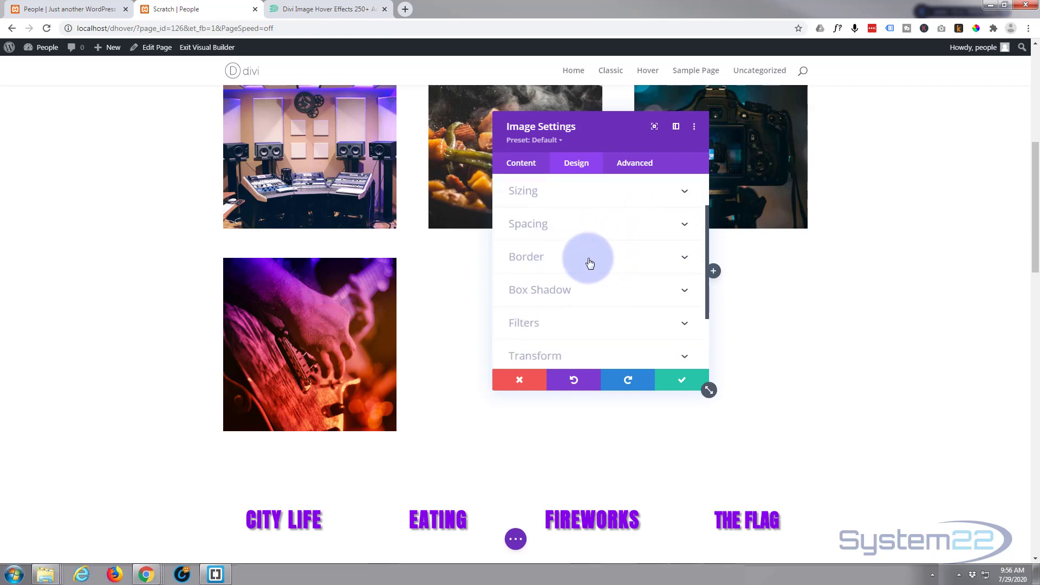
{"action": "left_click", "coordinate": [590, 263]}
{"action": "scroll", "coordinate": [585, 292], "scroll_direction": "down", "scroll_amount": 1}
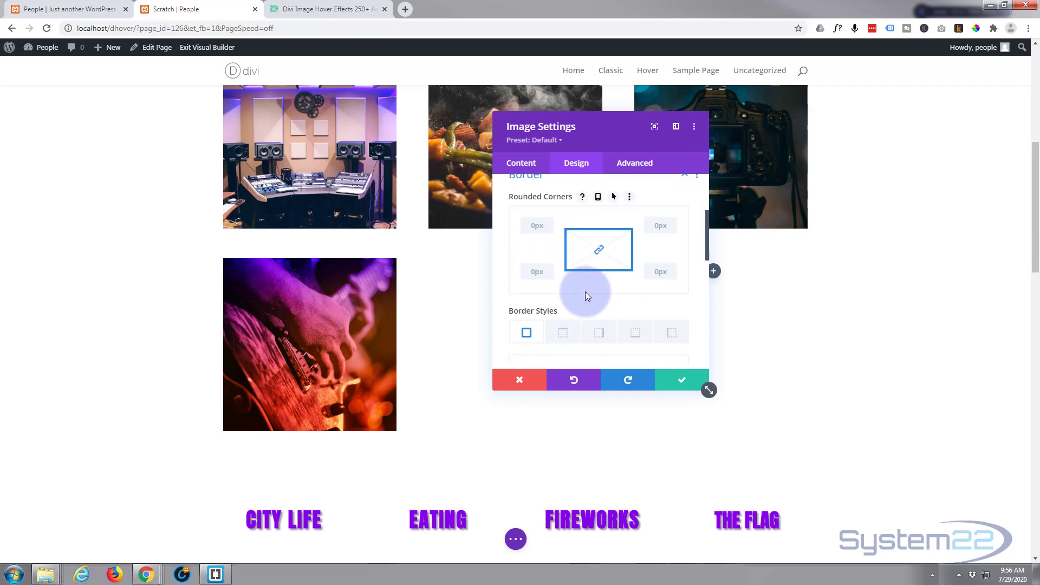
{"action": "scroll", "coordinate": [585, 292], "scroll_direction": "down", "scroll_amount": 2}
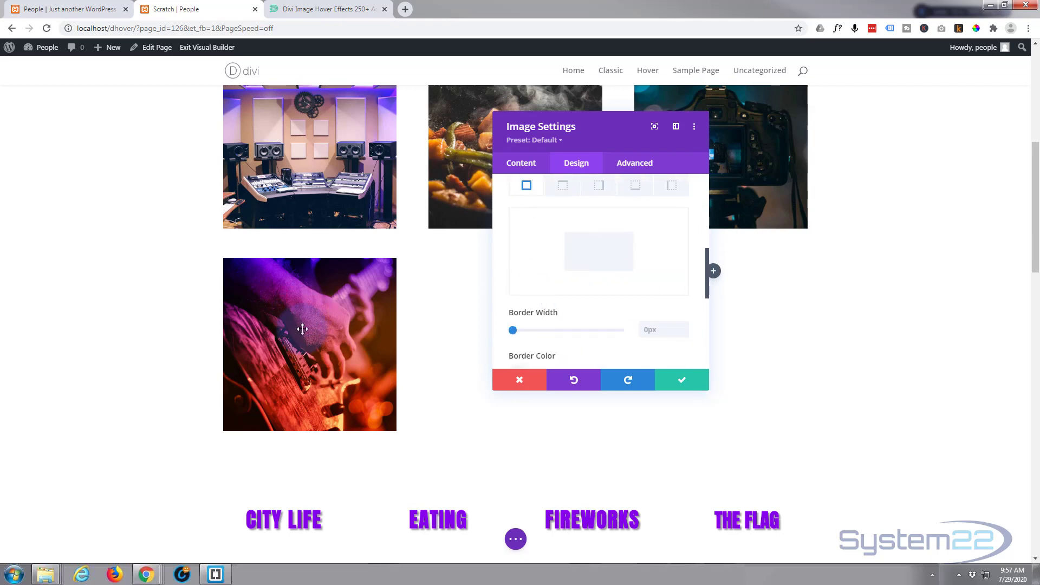
{"action": "scroll", "coordinate": [577, 261], "scroll_direction": "down", "scroll_amount": 5}
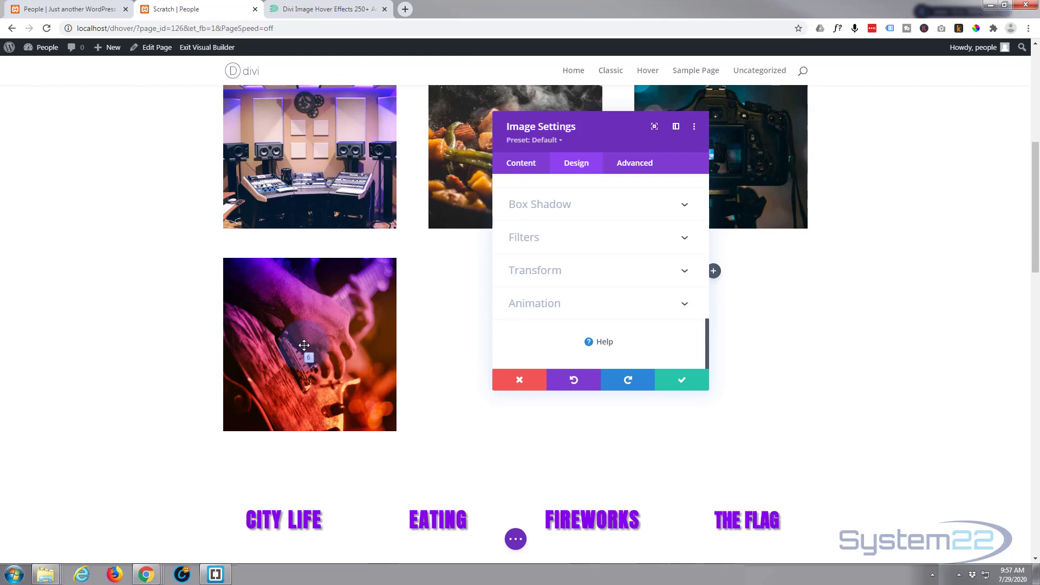
{"action": "left_click", "coordinate": [634, 166]}
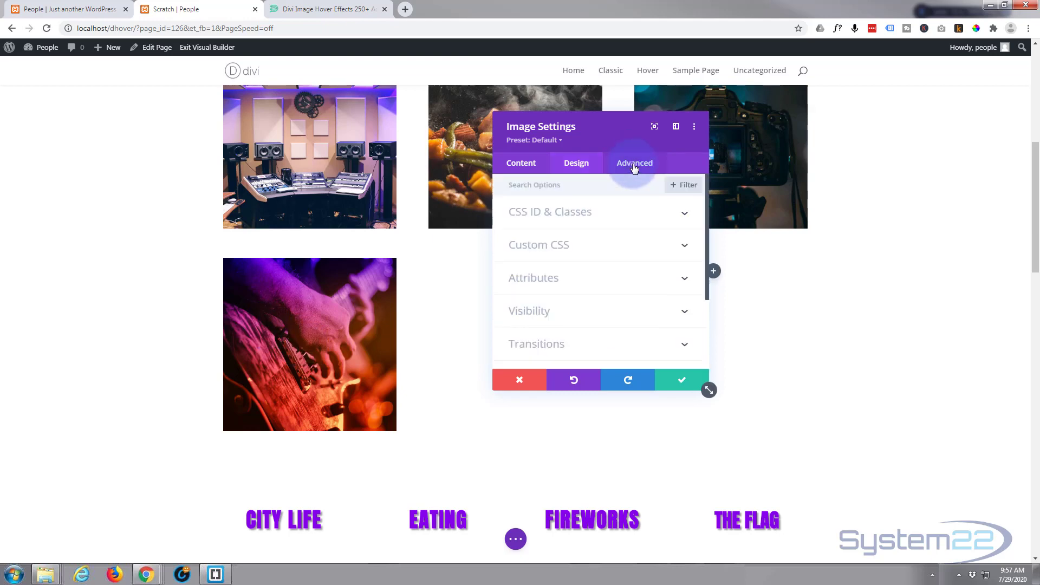
- Delete the image title text '6', set alternative text to 'guitar', and save the module
{"action": "left_click", "coordinate": [621, 277]}
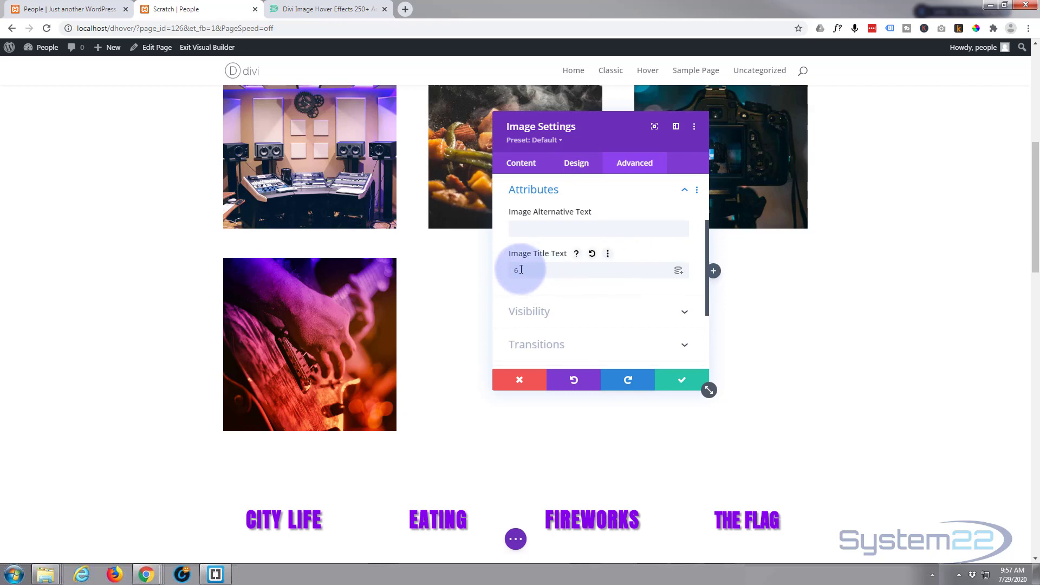
{"action": "left_click_drag", "start_coordinate": [520, 270], "coordinate": [496, 275]}
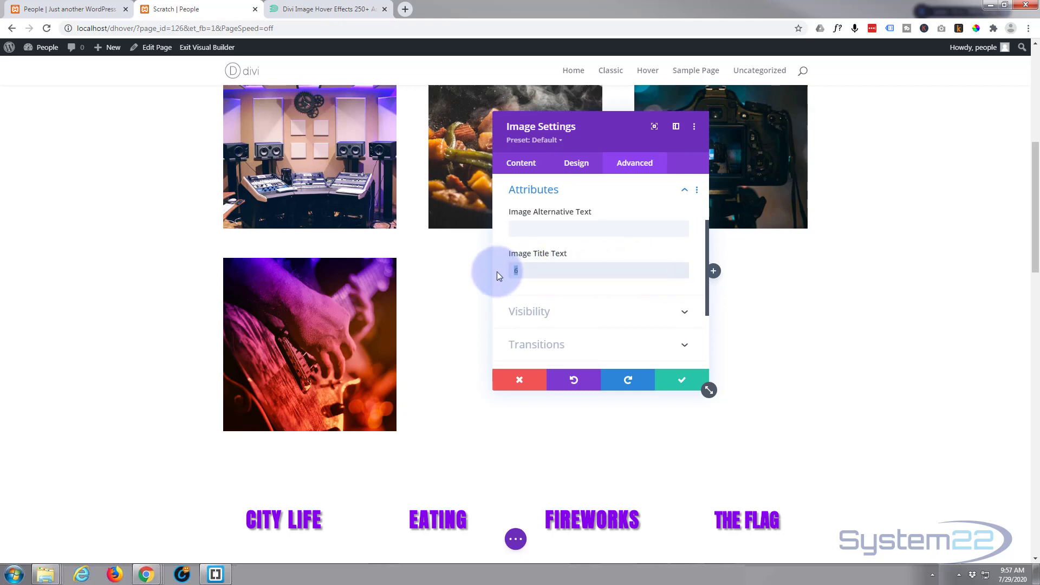
{"action": "key", "text": "BackSpace"}
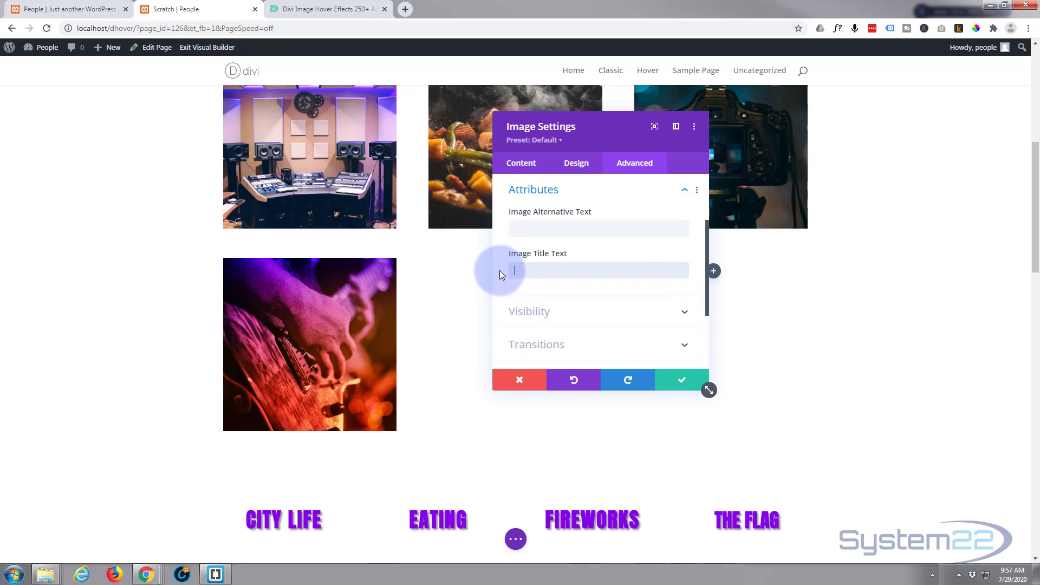
{"action": "left_click", "coordinate": [512, 227]}
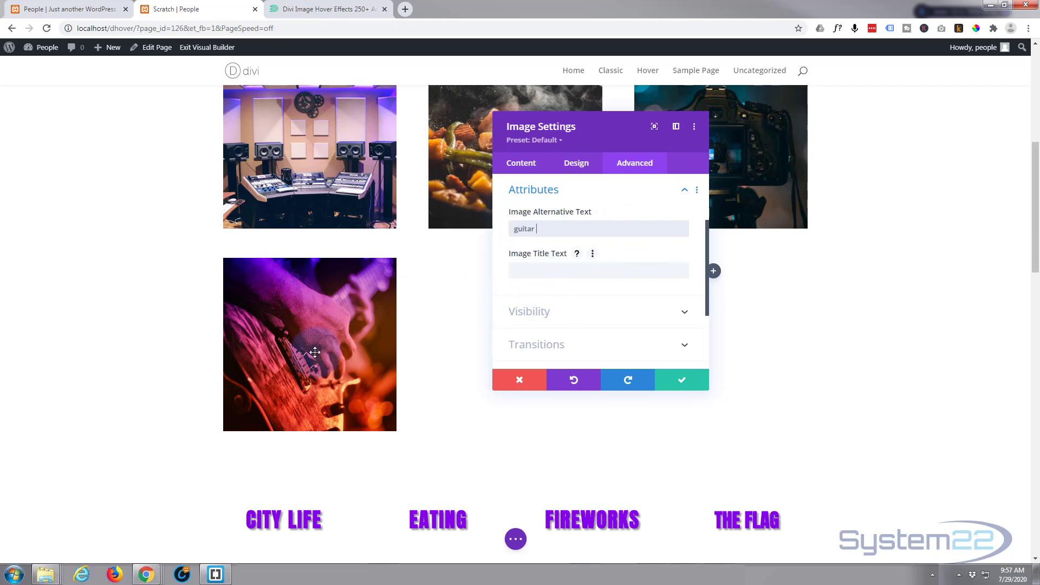
{"action": "left_click", "coordinate": [683, 381]}
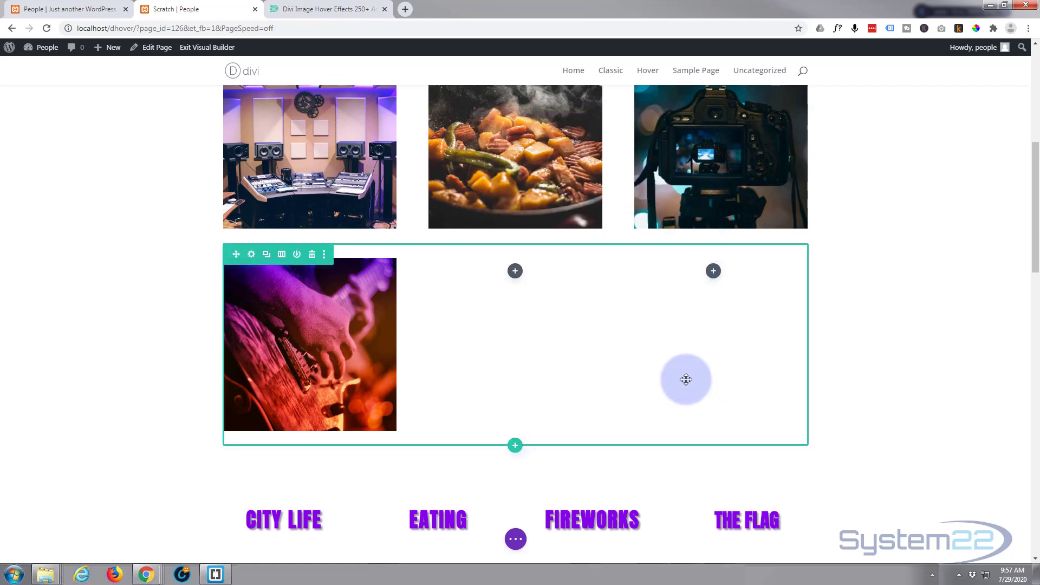
- Open Row Settings for the guitar image's row and drag the panel to the right edge
{"action": "left_click", "coordinate": [251, 255]}
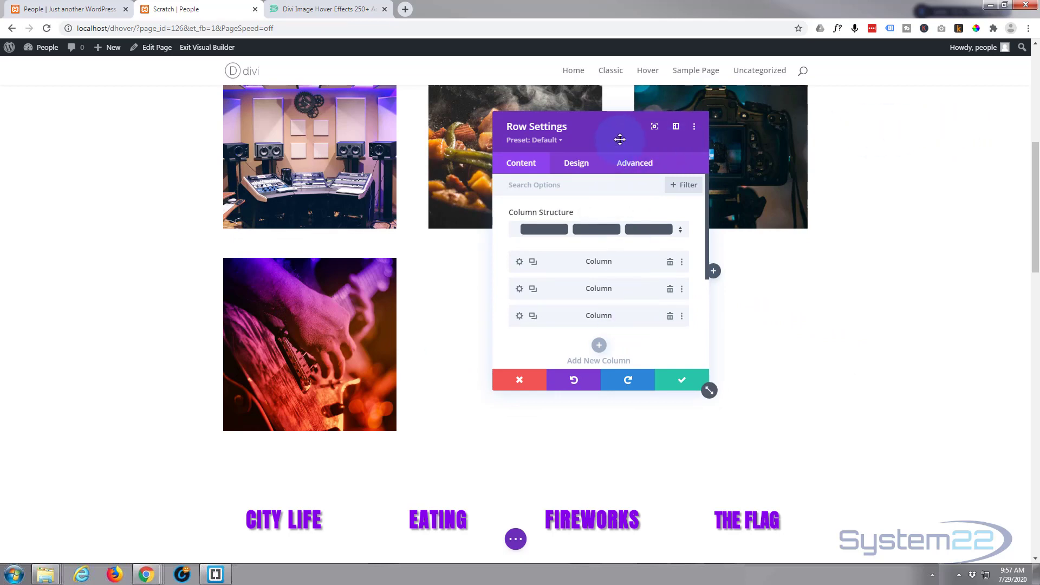
{"action": "left_click_drag", "start_coordinate": [617, 138], "coordinate": [944, 160]}
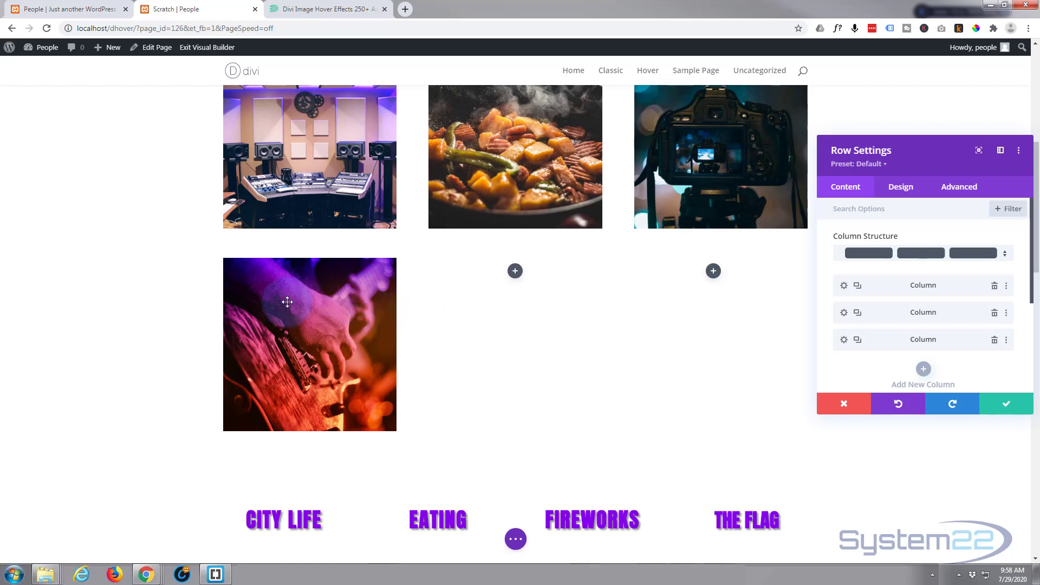
- Set the studio mixing-desk photo 5.jpg as the column's background image
{"action": "left_click", "coordinate": [844, 286]}
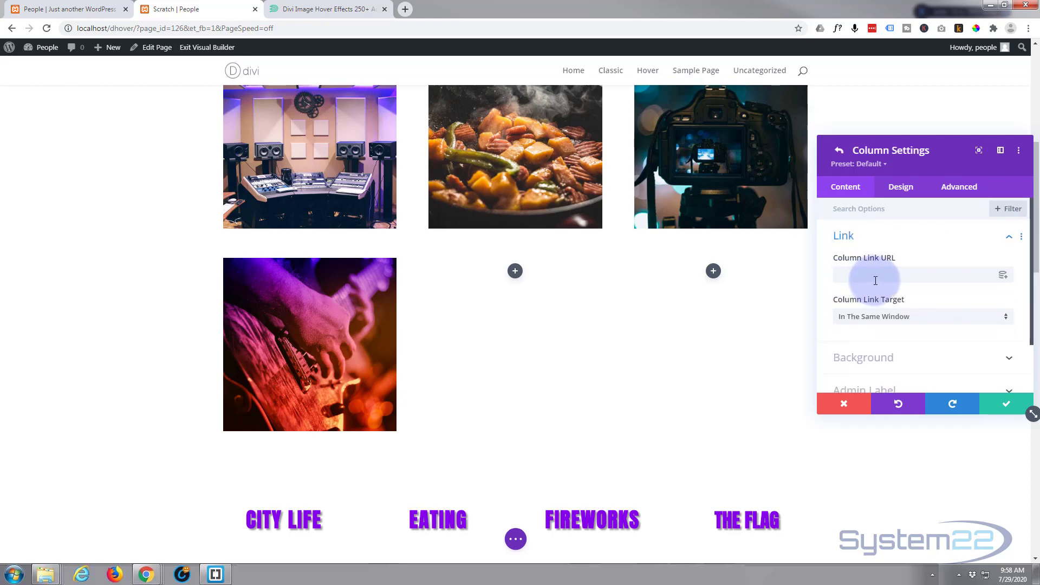
{"action": "scroll", "coordinate": [875, 280], "scroll_direction": "down", "scroll_amount": 1}
{"action": "left_click", "coordinate": [946, 297]}
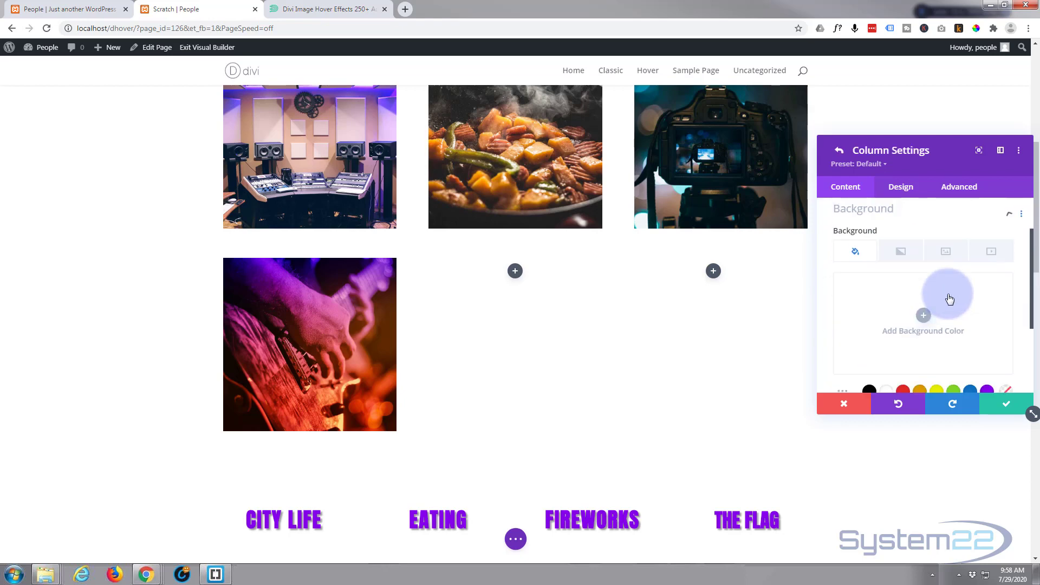
{"action": "scroll", "coordinate": [910, 282], "scroll_direction": "down", "scroll_amount": 1}
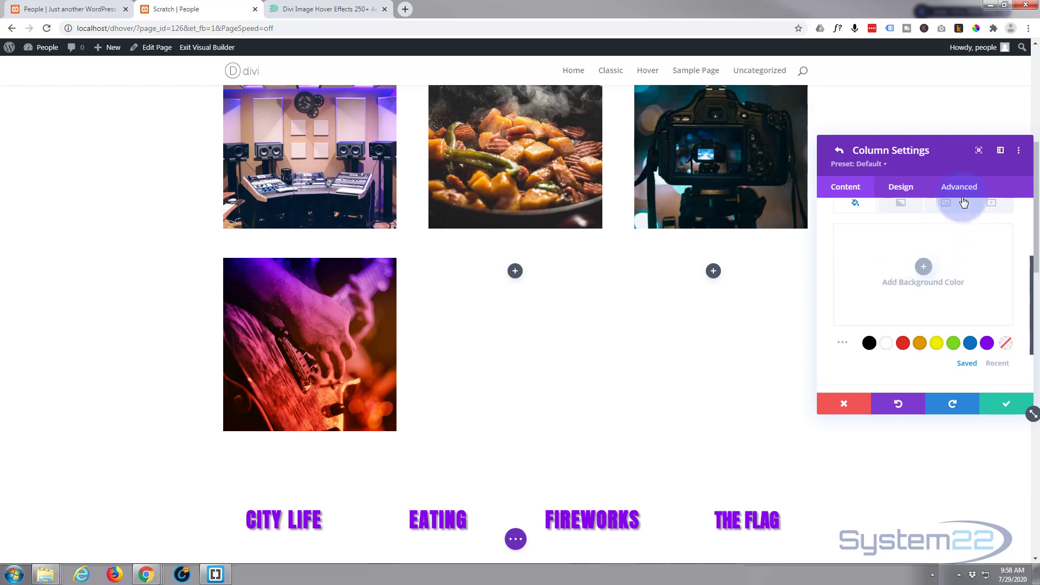
{"action": "left_click", "coordinate": [946, 203]}
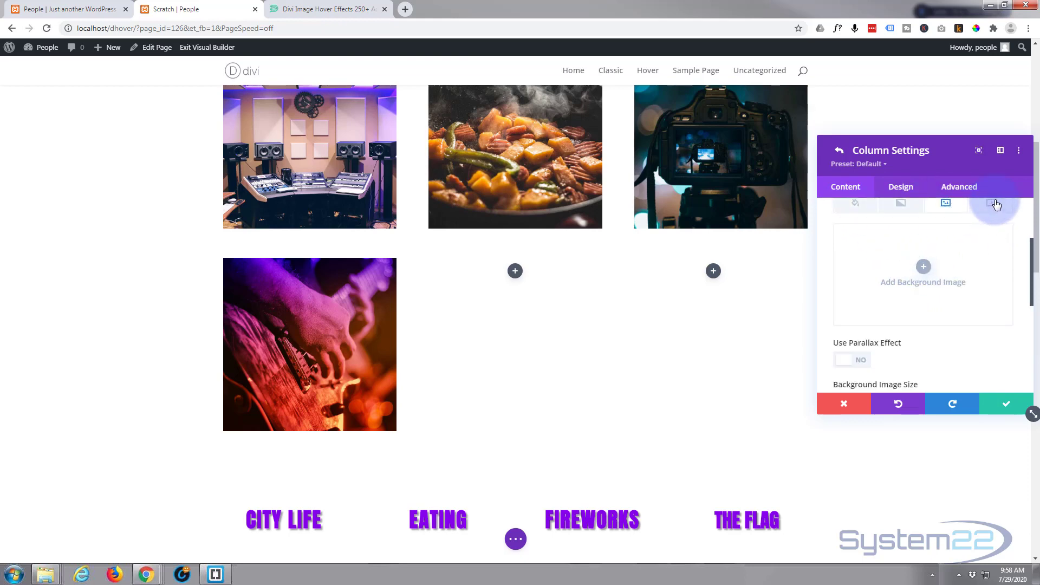
{"action": "left_click", "coordinate": [923, 267]}
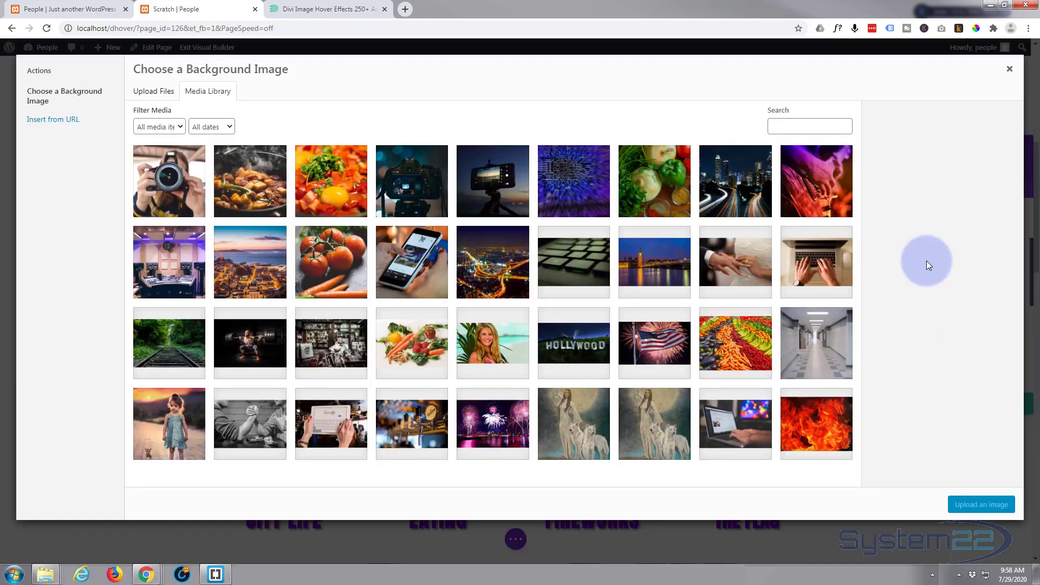
{"action": "left_click", "coordinate": [174, 271]}
{"action": "left_click", "coordinate": [980, 504]}
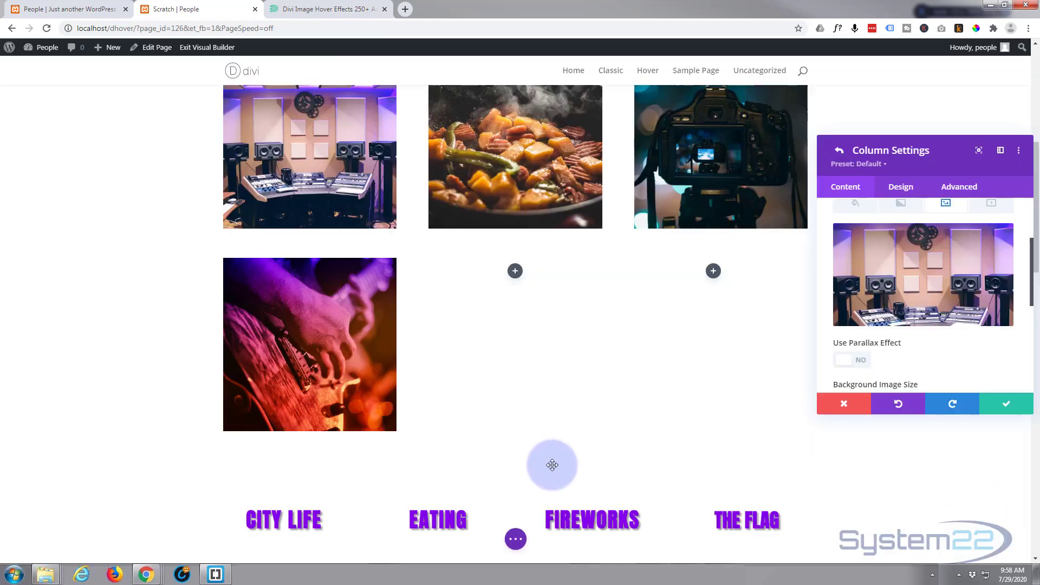
- Keep the studio background at Cover size, centred, no repeat, and expand the column's Link options
{"action": "mouse_move", "coordinate": [985, 303]}
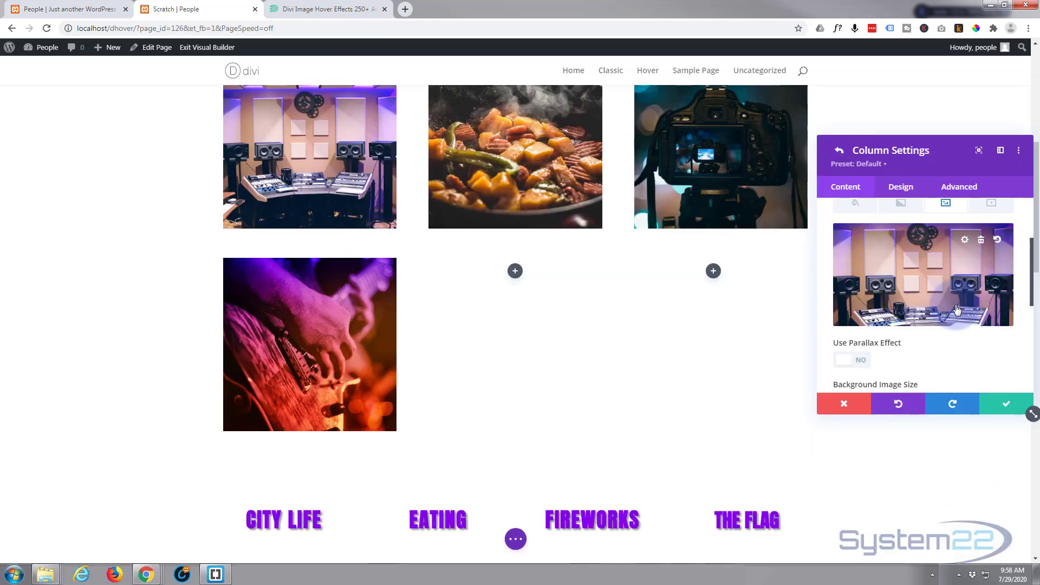
{"action": "left_click", "coordinate": [195, 314]}
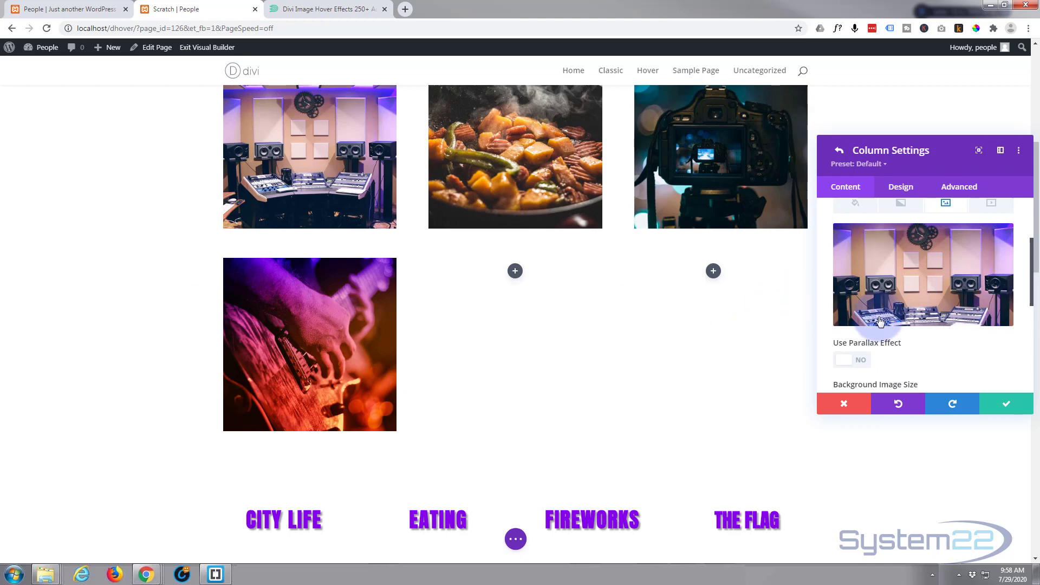
{"action": "scroll", "coordinate": [899, 320], "scroll_direction": "down", "scroll_amount": 2}
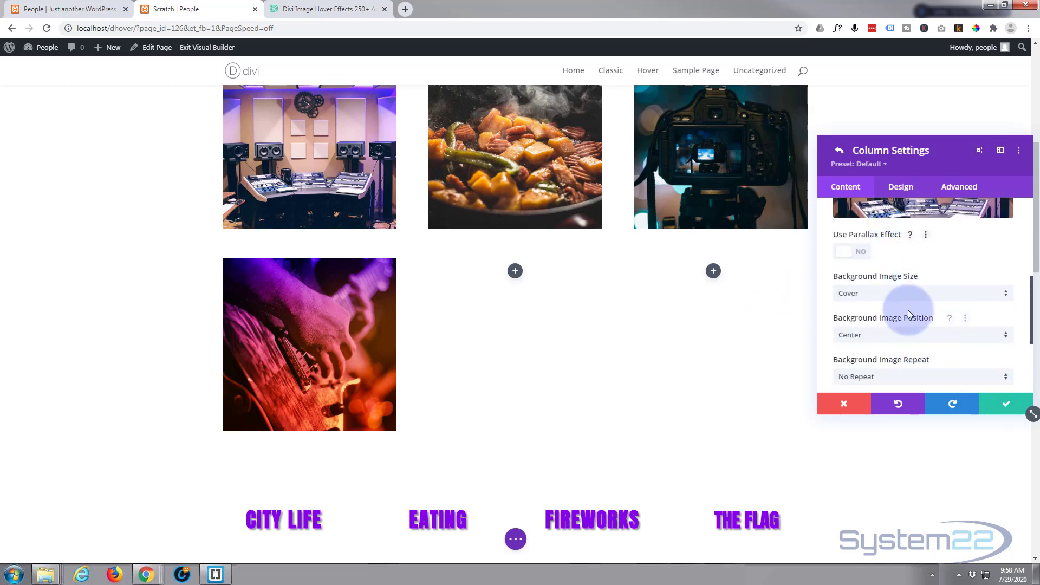
{"action": "scroll", "coordinate": [906, 347], "scroll_direction": "down", "scroll_amount": 3}
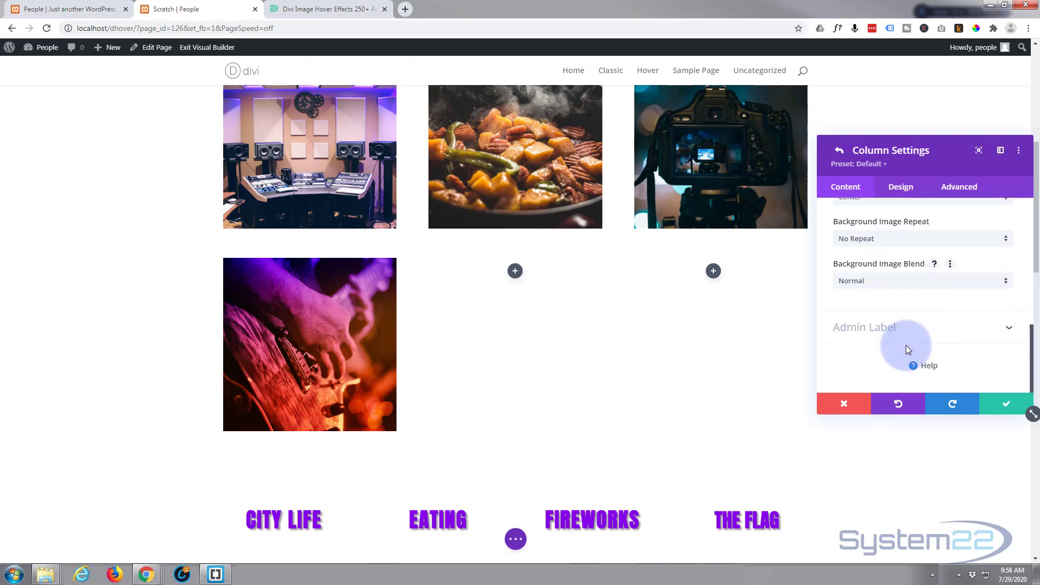
{"action": "scroll", "coordinate": [905, 345], "scroll_direction": "up", "scroll_amount": 6}
{"action": "scroll", "coordinate": [907, 347], "scroll_direction": "up", "scroll_amount": 2}
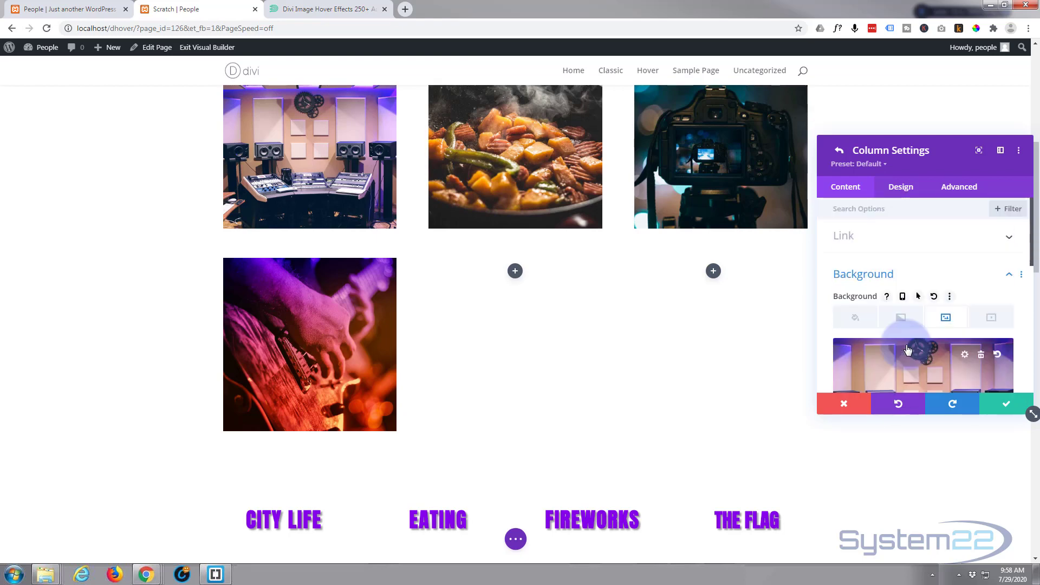
{"action": "scroll", "coordinate": [908, 350], "scroll_direction": "down", "scroll_amount": 1}
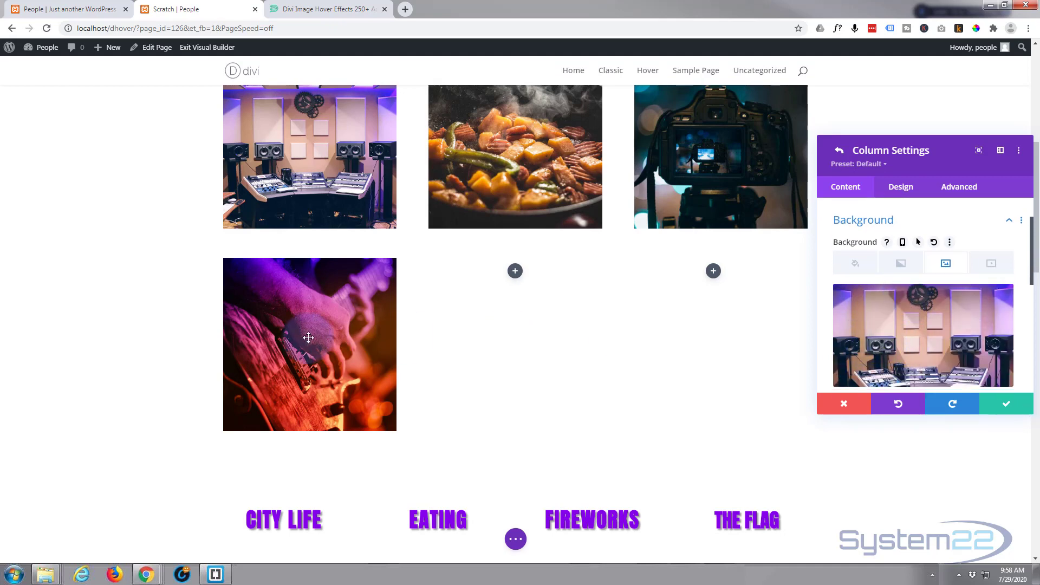
{"action": "scroll", "coordinate": [842, 324], "scroll_direction": "up", "scroll_amount": 1}
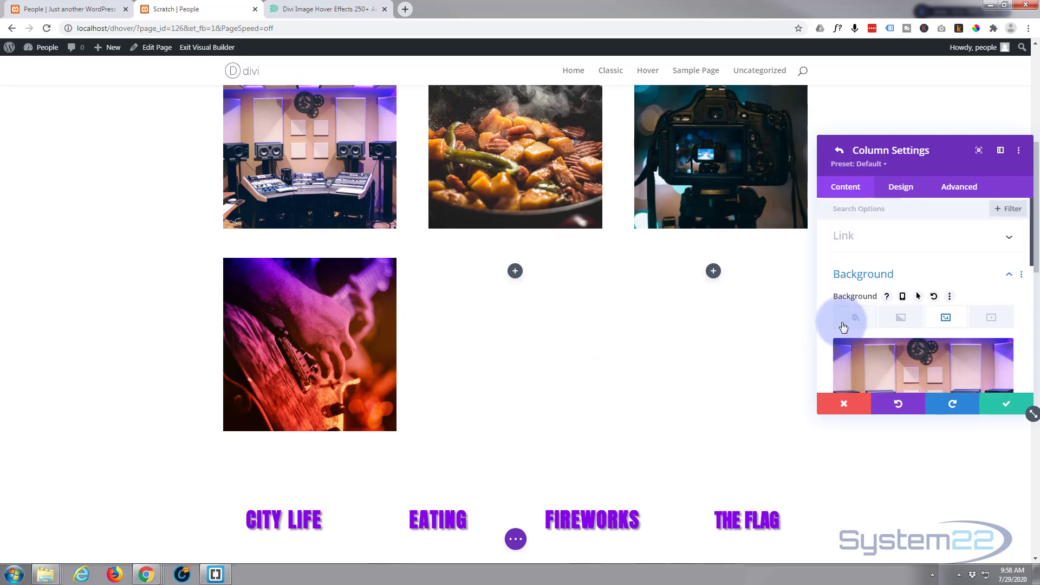
{"action": "left_click", "coordinate": [901, 244]}
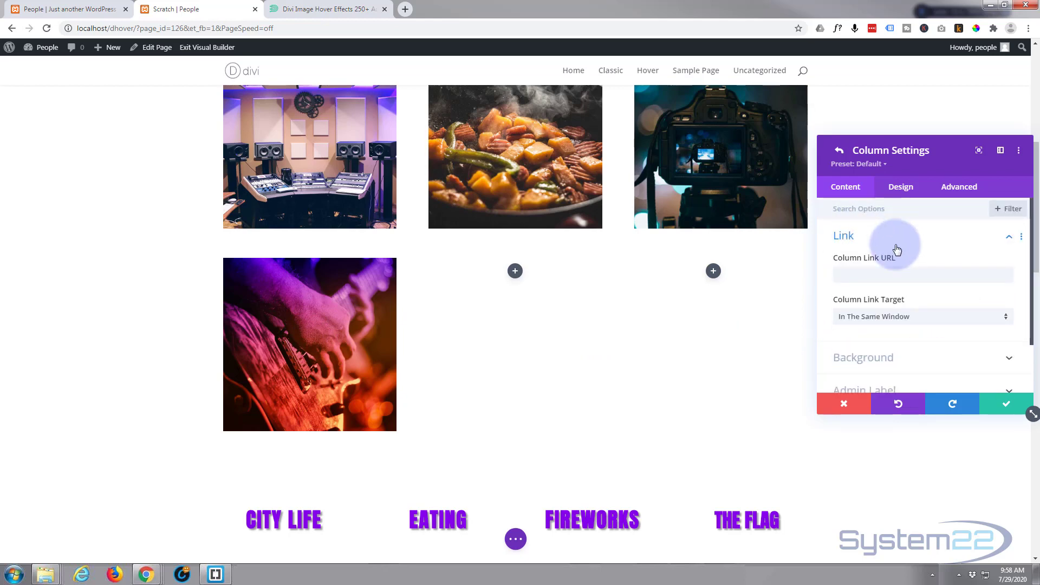
- Keep the column link target as In The Same Window, then save Column and Row Settings
{"action": "left_click", "coordinate": [850, 275]}
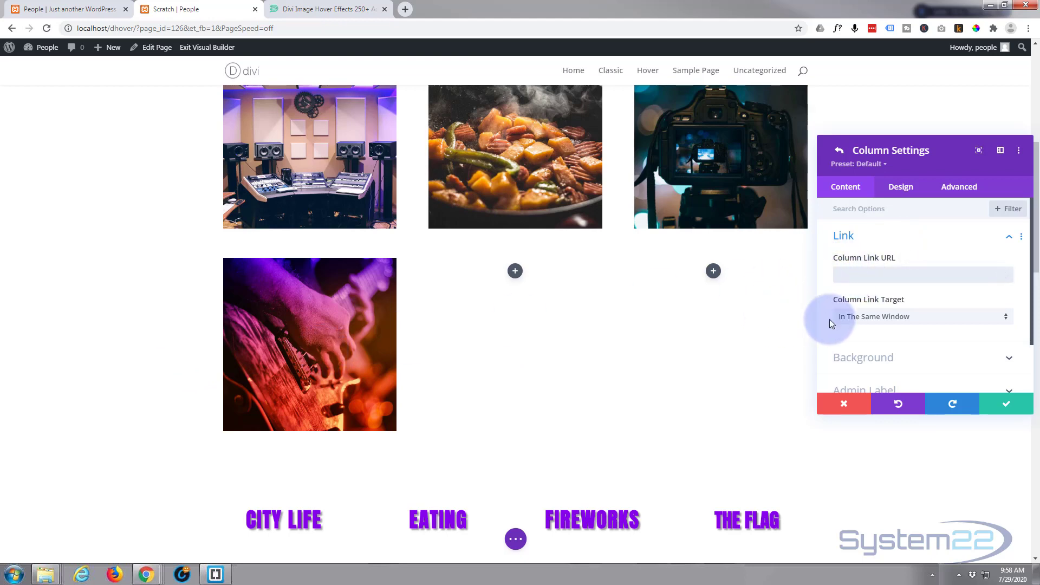
{"action": "left_click", "coordinate": [939, 323]}
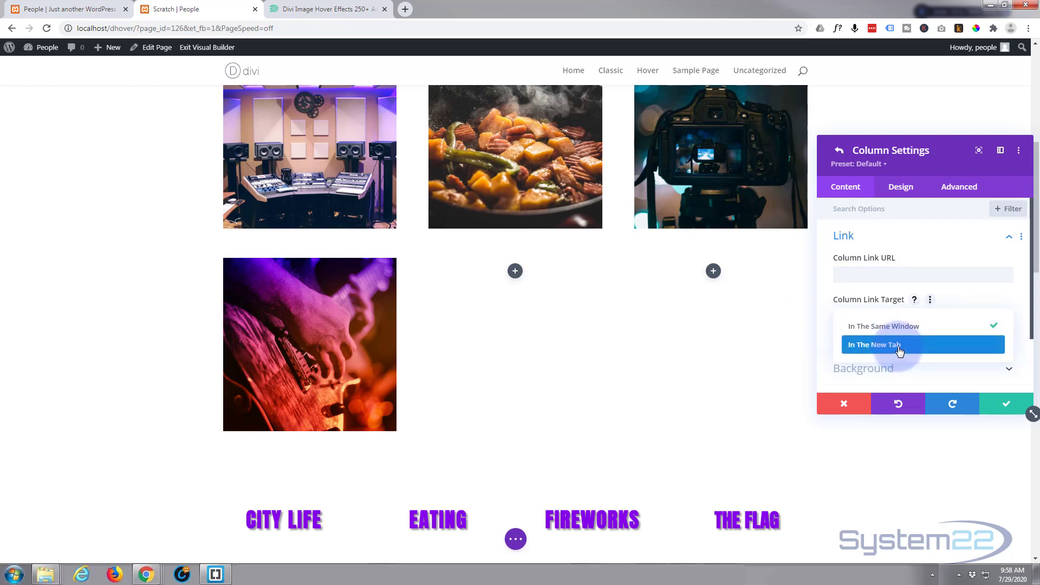
{"action": "left_click", "coordinate": [956, 234]}
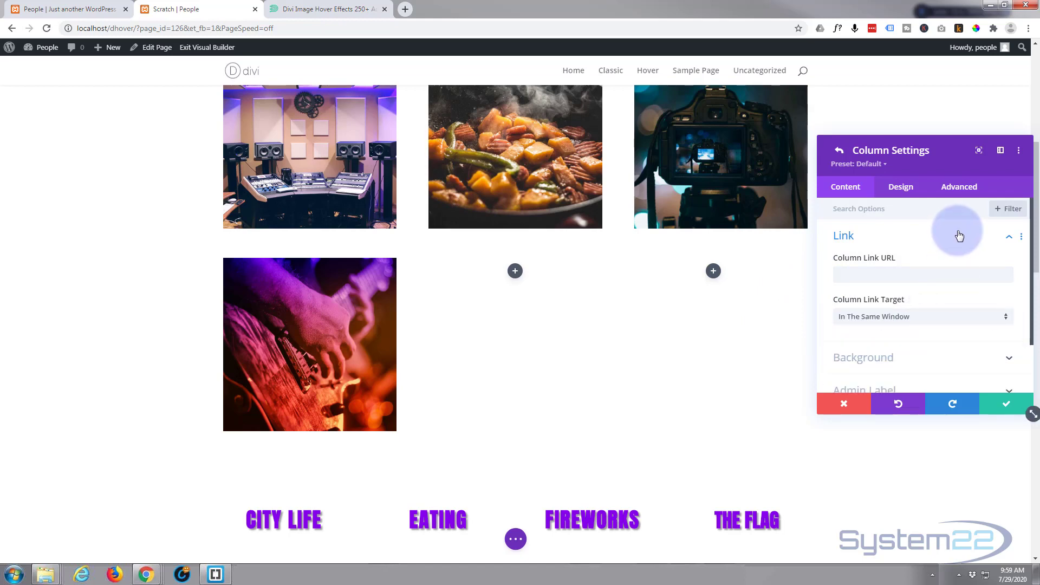
{"action": "left_click", "coordinate": [1007, 404]}
{"action": "left_click", "coordinate": [1007, 404]}
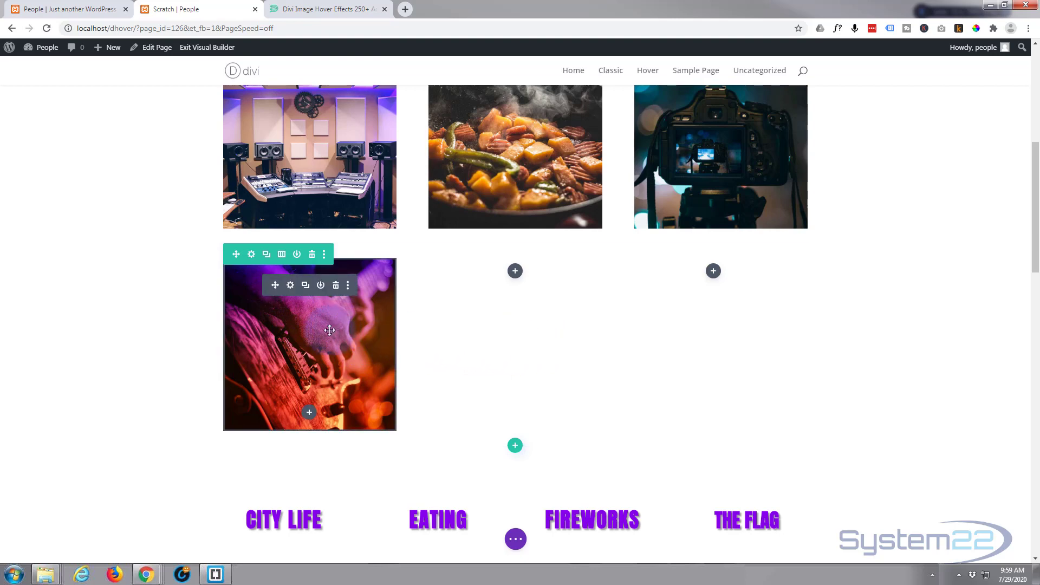
- Open the guitar image's settings, move the panel to mid-page, and expand Design > Transform
{"action": "left_click", "coordinate": [290, 285]}
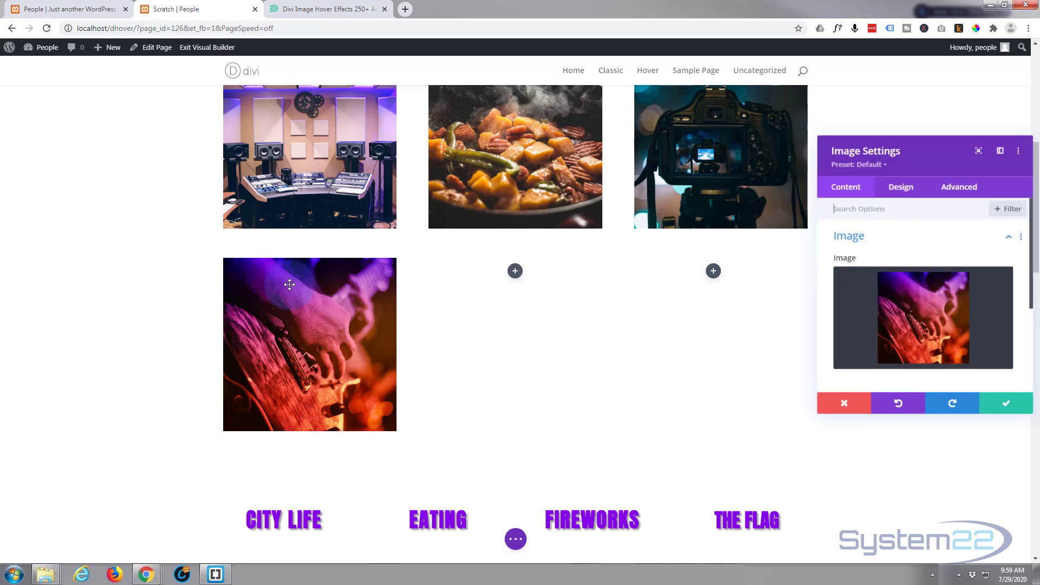
{"action": "left_click_drag", "start_coordinate": [873, 151], "coordinate": [605, 111]}
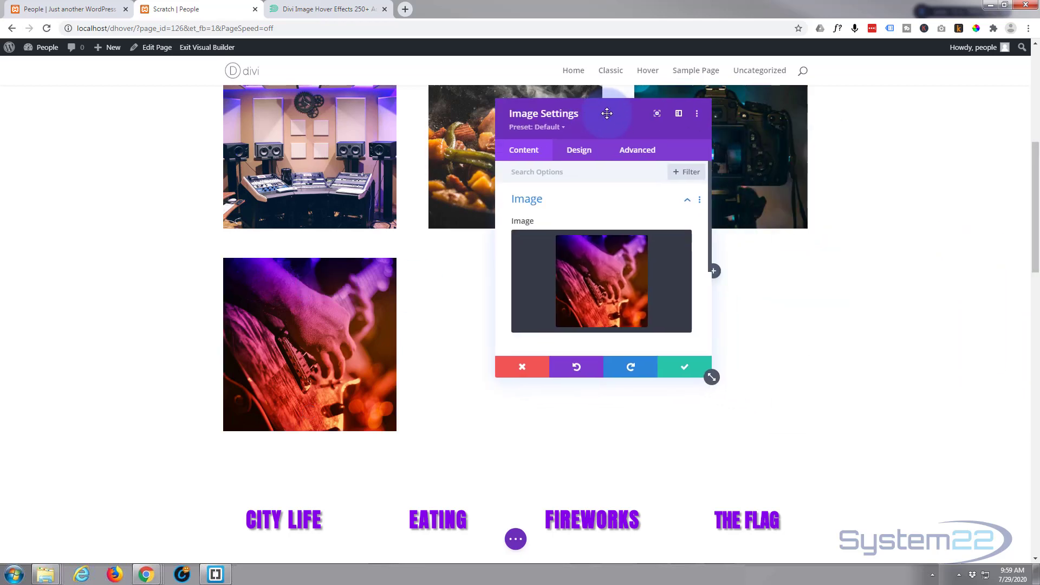
{"action": "left_click", "coordinate": [584, 154]}
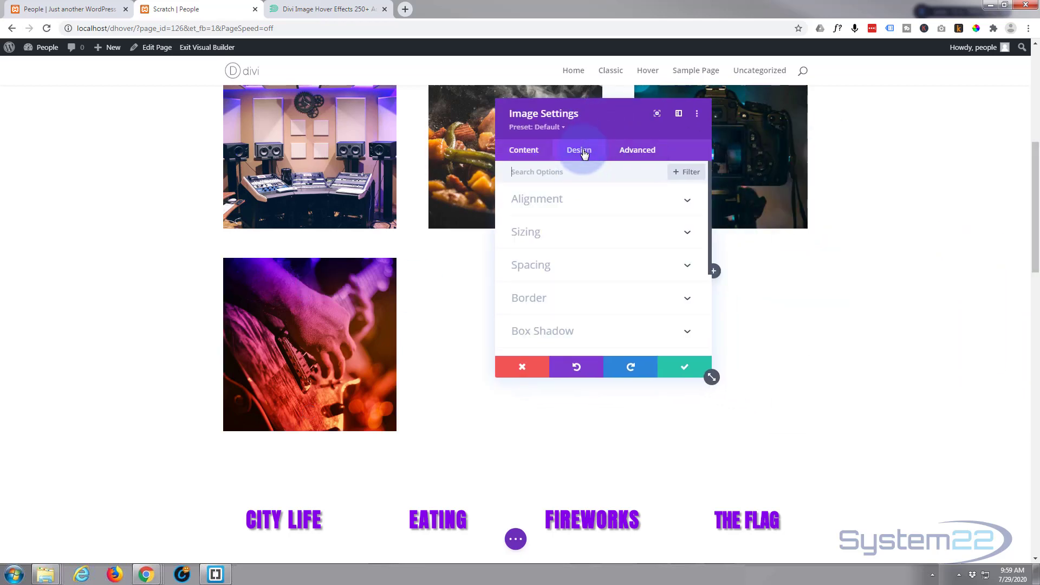
{"action": "scroll", "coordinate": [602, 271], "scroll_direction": "down", "scroll_amount": 2}
{"action": "scroll", "coordinate": [601, 271], "scroll_direction": "down", "scroll_amount": 1}
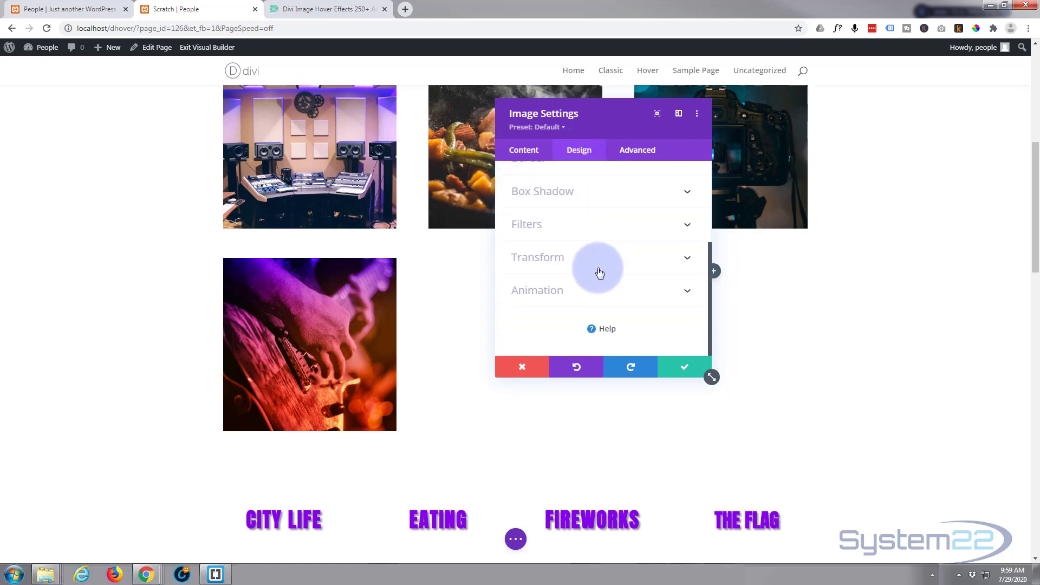
{"action": "left_click", "coordinate": [589, 261]}
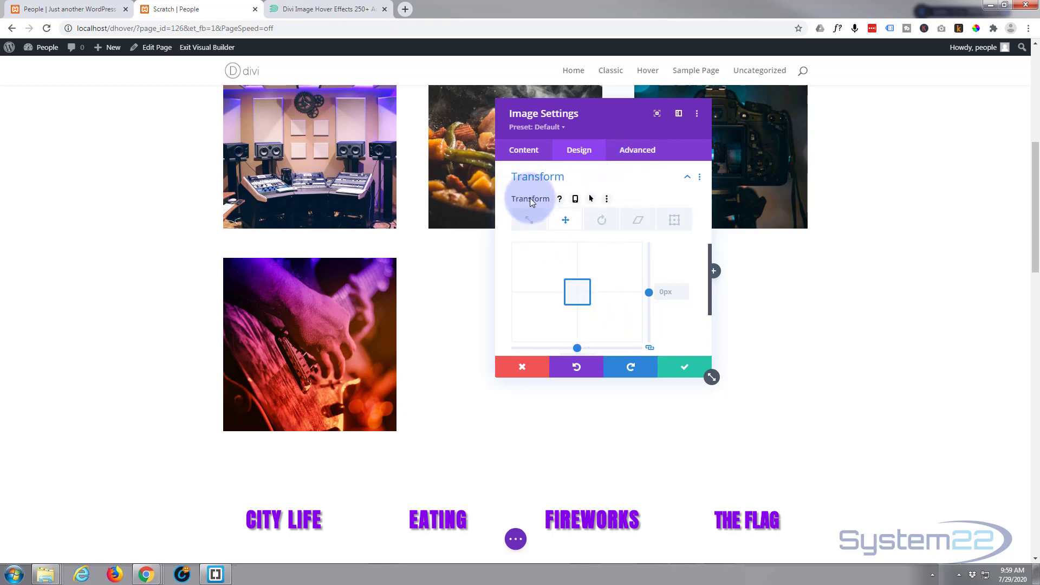
- Enable separate hover values for the guitar image's Transform and switch to the Hover state
{"action": "left_click", "coordinate": [591, 200]}
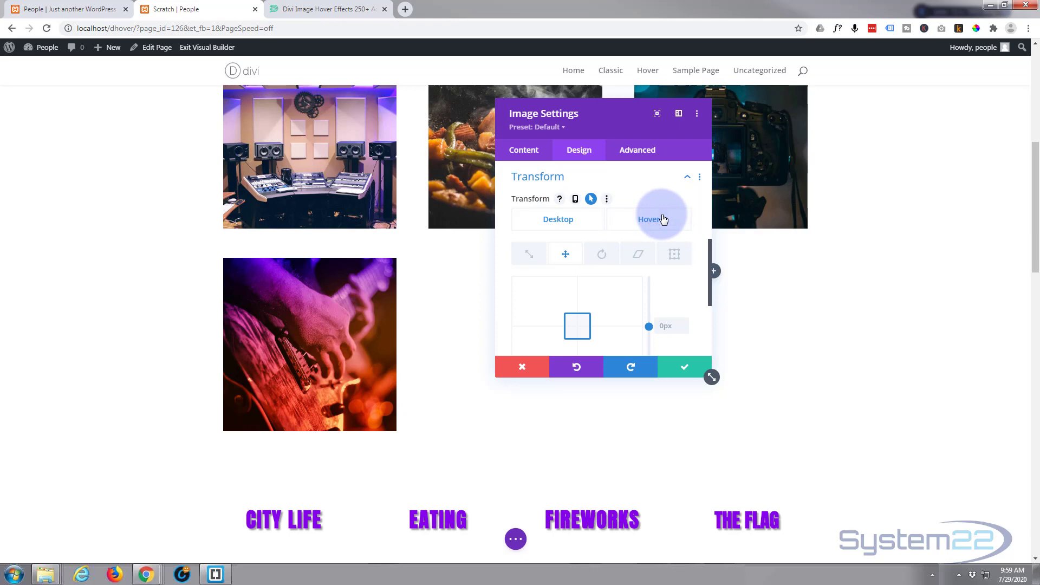
{"action": "left_click", "coordinate": [578, 220]}
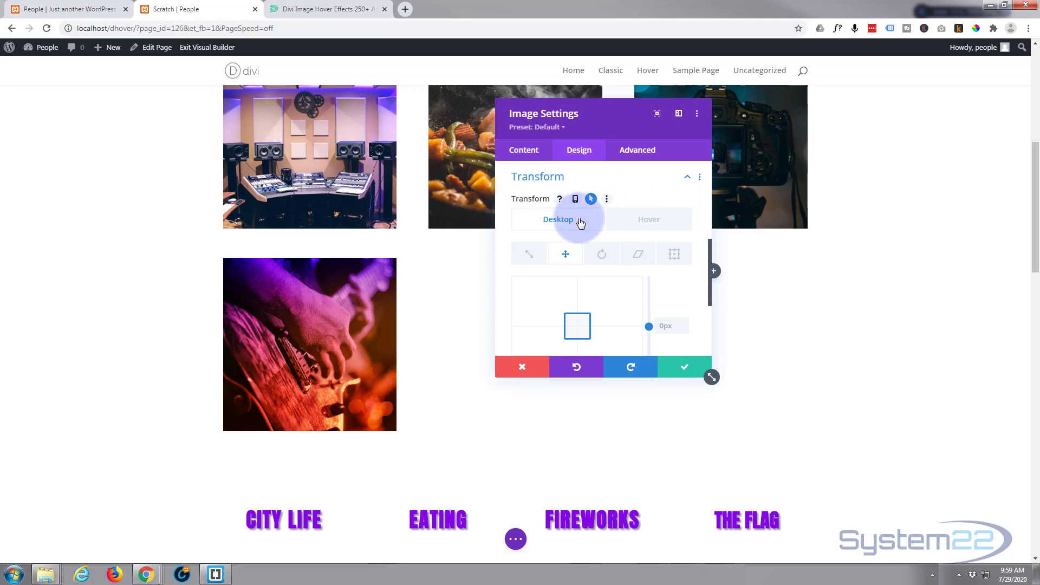
{"action": "left_click", "coordinate": [648, 220]}
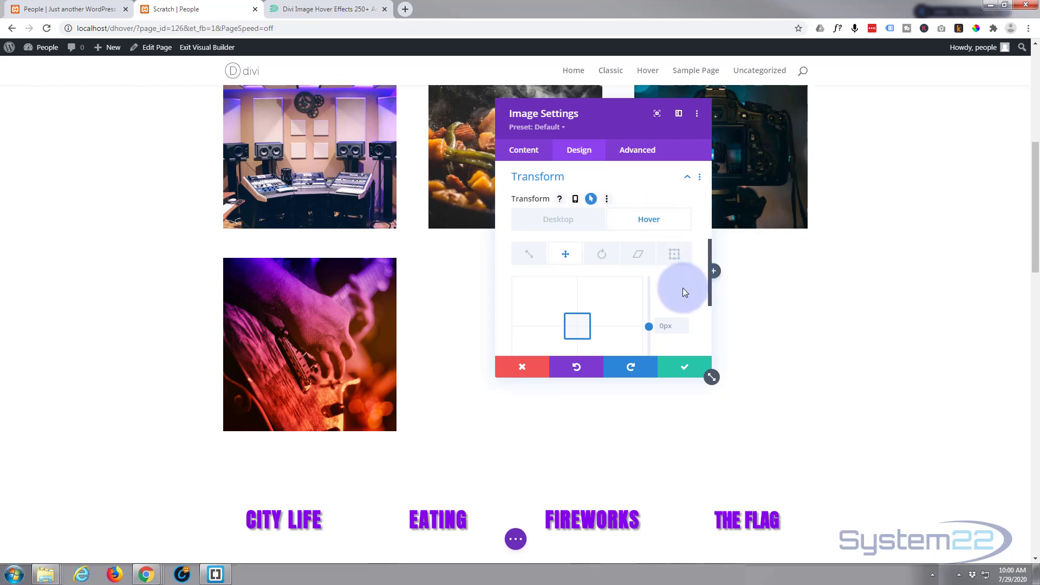
{"action": "scroll", "coordinate": [682, 288], "scroll_direction": "down", "scroll_amount": 2}
{"action": "scroll", "coordinate": [683, 288], "scroll_direction": "up", "scroll_amount": 1}
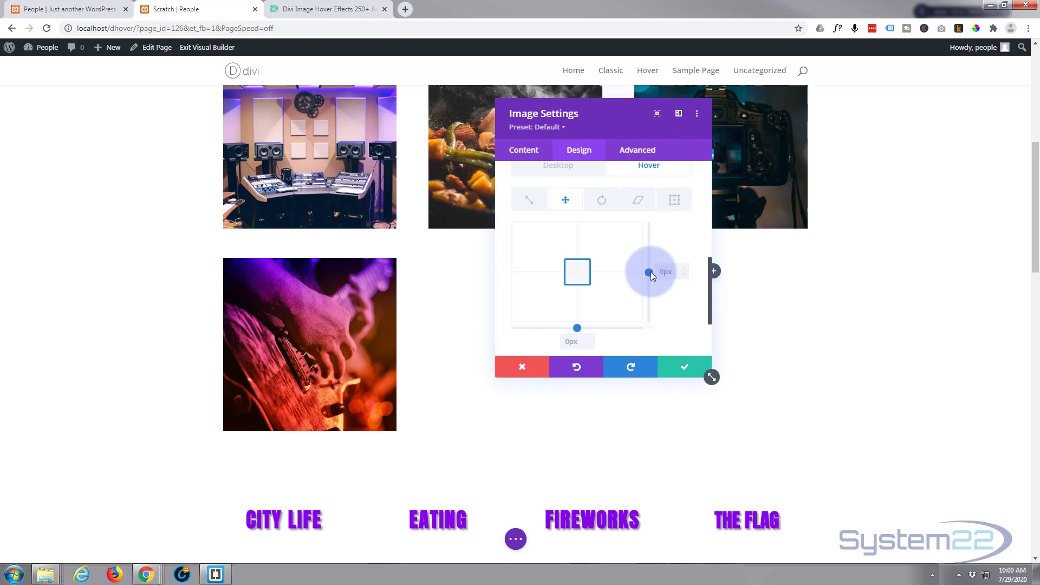
{"action": "scroll", "coordinate": [563, 312], "scroll_direction": "down", "scroll_amount": 1}
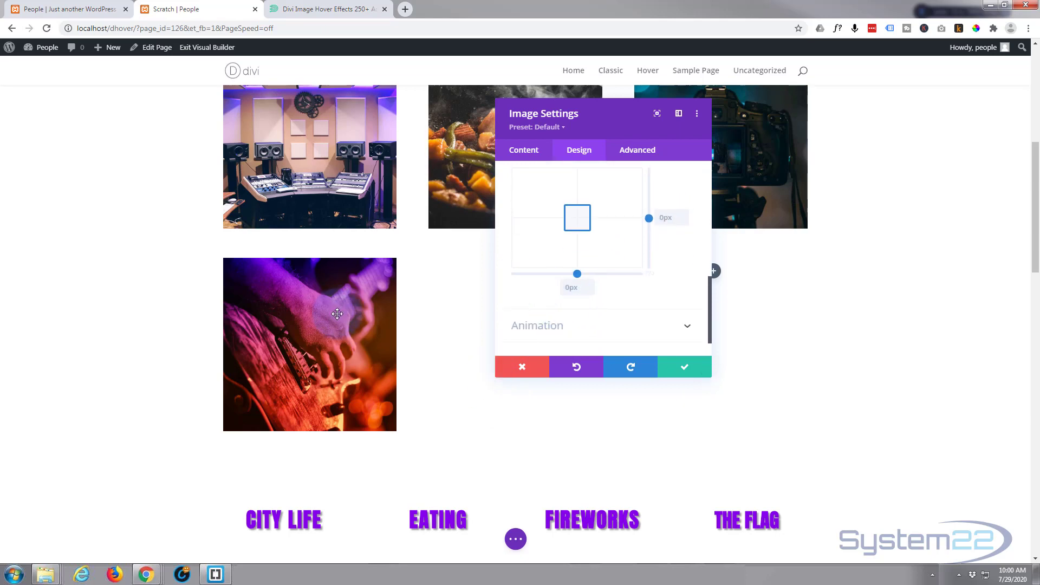
- Set the Hover horizontal translate to 330px, then preview the Desktop state at 0px
{"action": "left_click", "coordinate": [574, 286]}
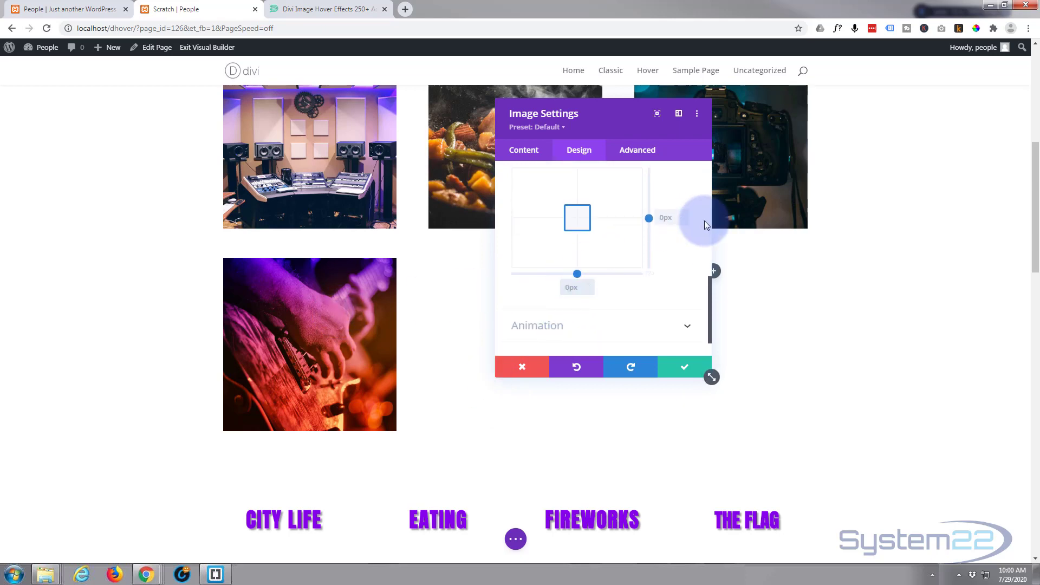
{"action": "type", "text": "450px"}
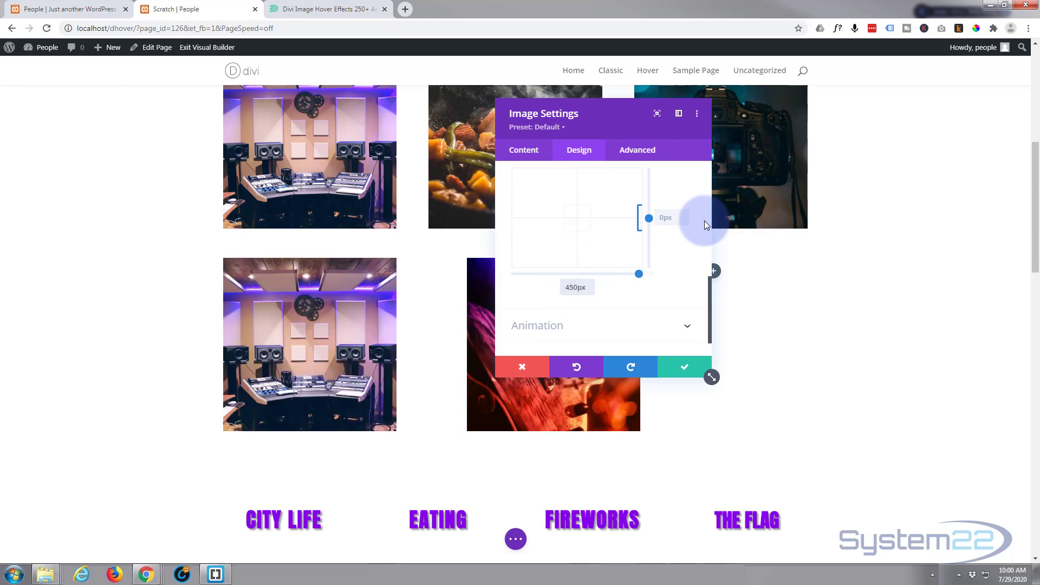
{"action": "left_click_drag", "start_coordinate": [565, 287], "coordinate": [572, 288]}
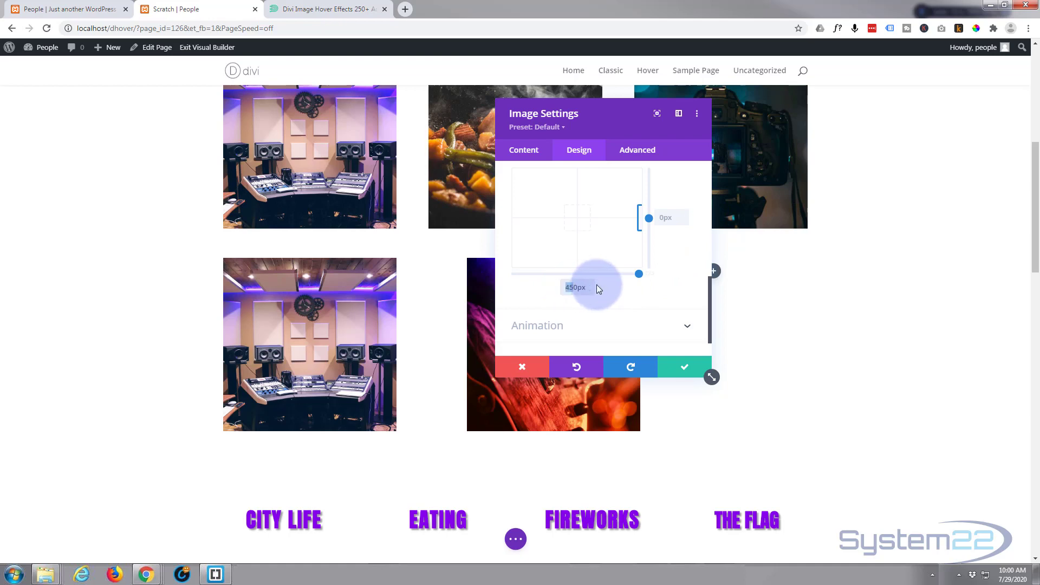
{"action": "type", "text": "32"}
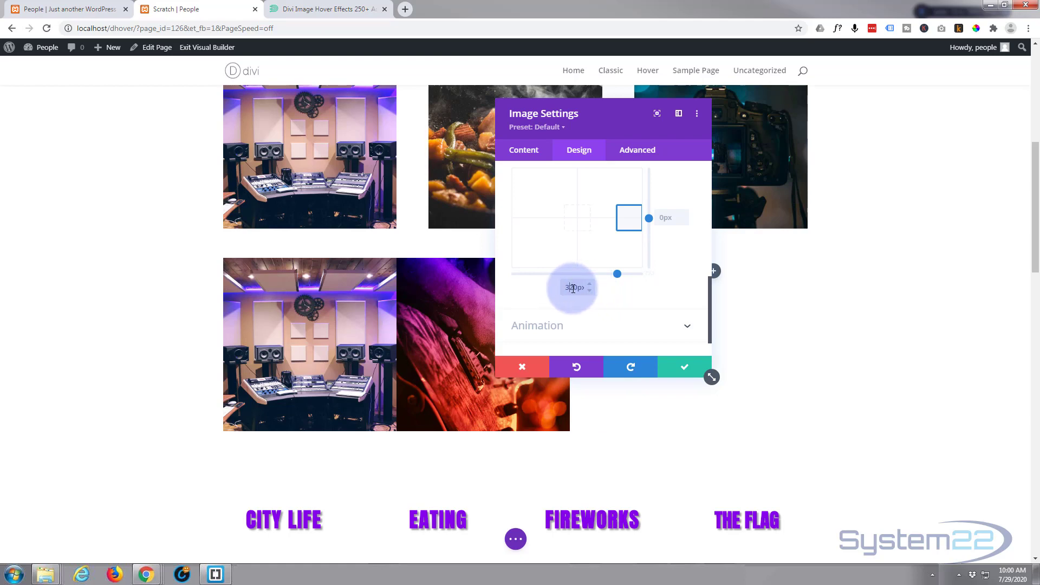
{"action": "key", "text": "shift+Up"}
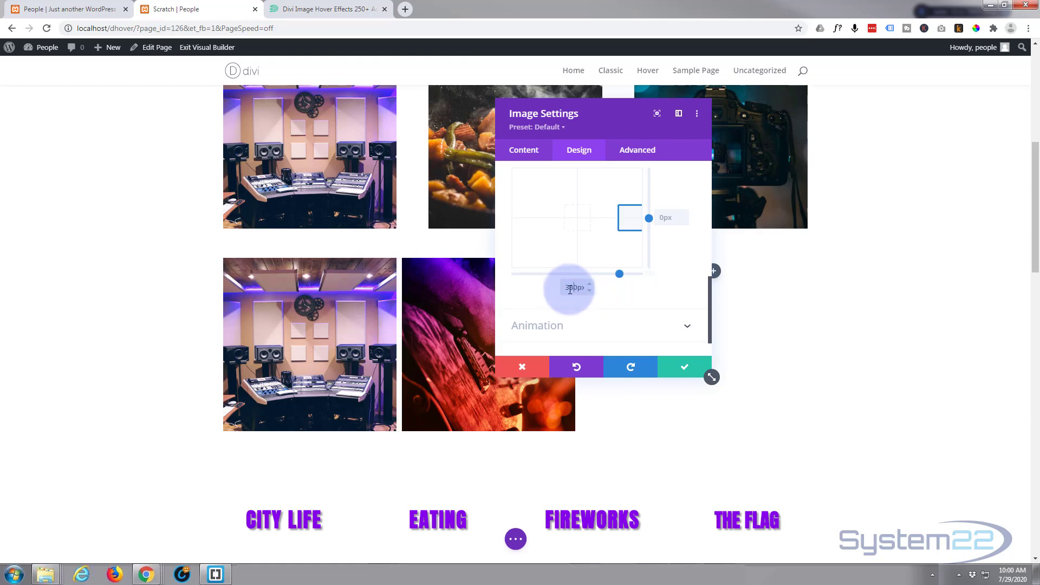
{"action": "left_click", "coordinate": [555, 301]}
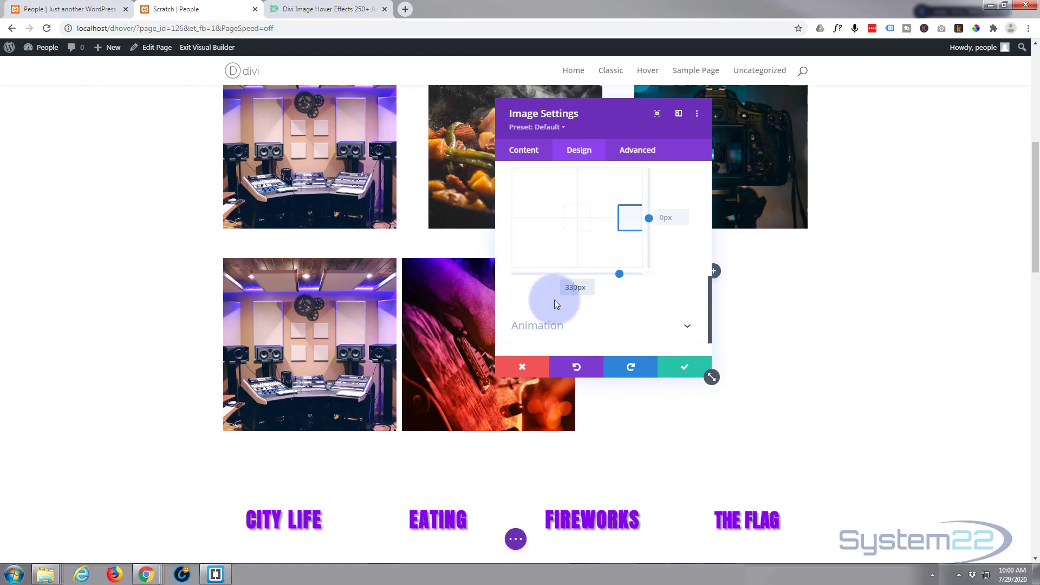
{"action": "scroll", "coordinate": [650, 297], "scroll_direction": "up", "scroll_amount": 2}
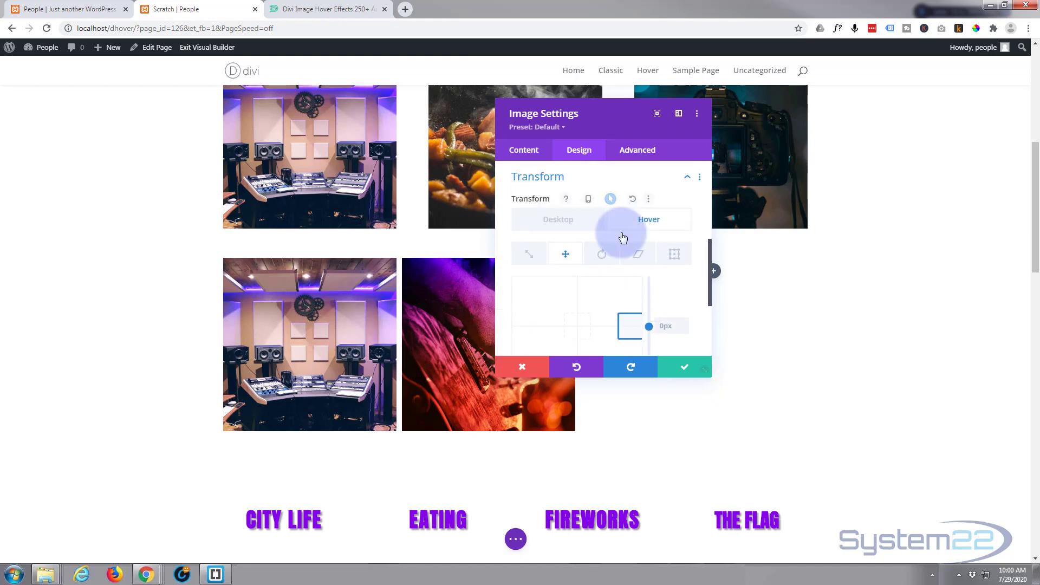
{"action": "left_click", "coordinate": [569, 222]}
{"action": "scroll", "coordinate": [590, 266], "scroll_direction": "down", "scroll_amount": 2}
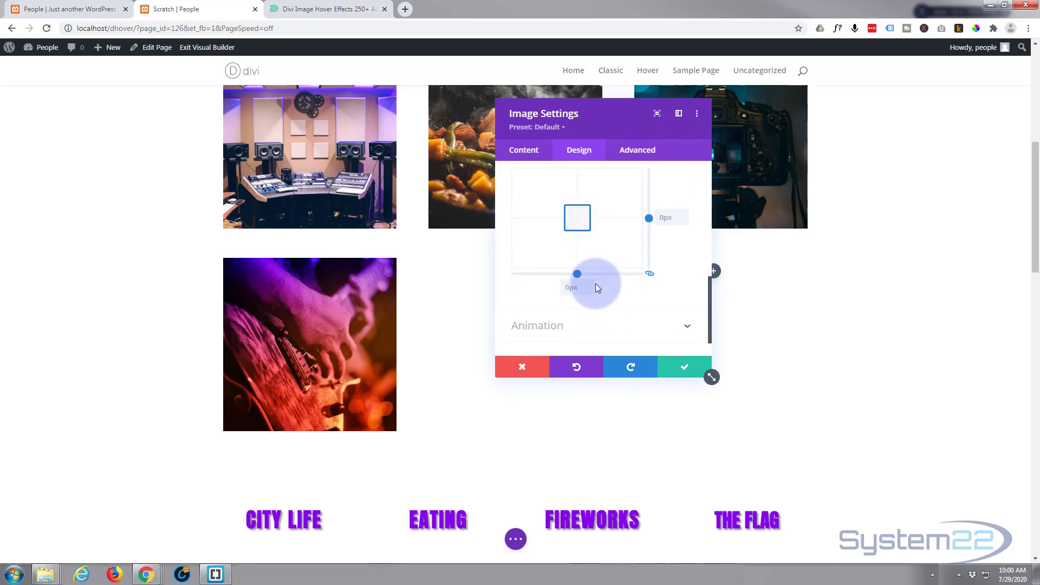
{"action": "scroll", "coordinate": [674, 315], "scroll_direction": "up", "scroll_amount": 1}
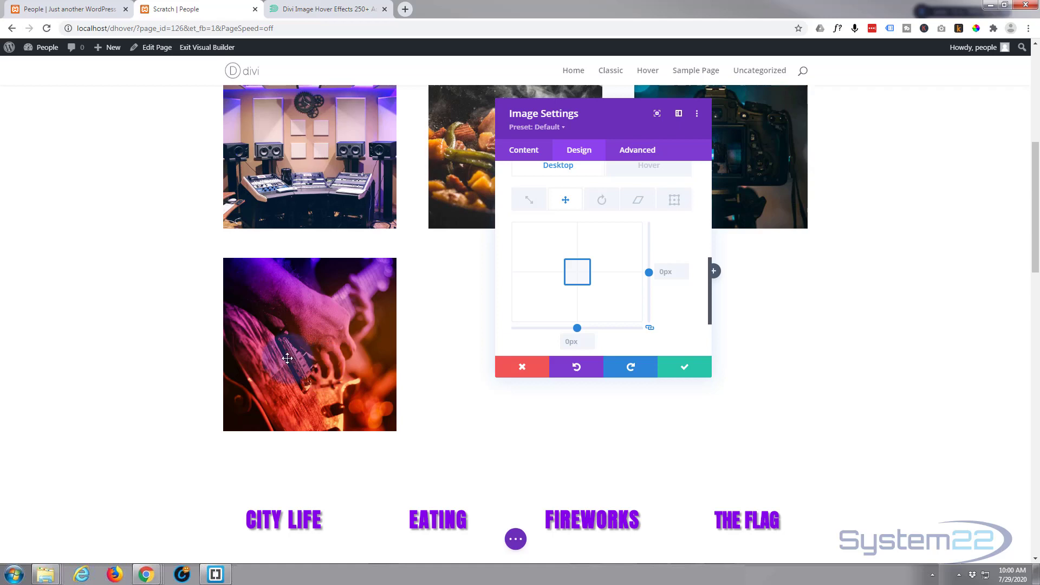
- Set the image's Advanced transition to 1050ms duration, 0ms delay and Ease-In-Out speed curve
{"action": "left_click", "coordinate": [642, 154]}
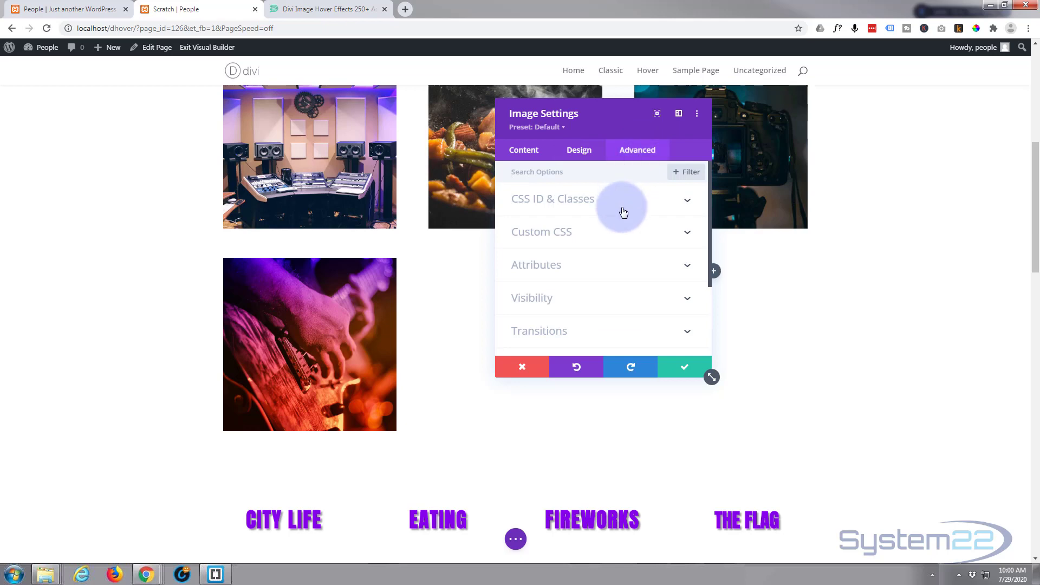
{"action": "scroll", "coordinate": [624, 212], "scroll_direction": "down", "scroll_amount": 1}
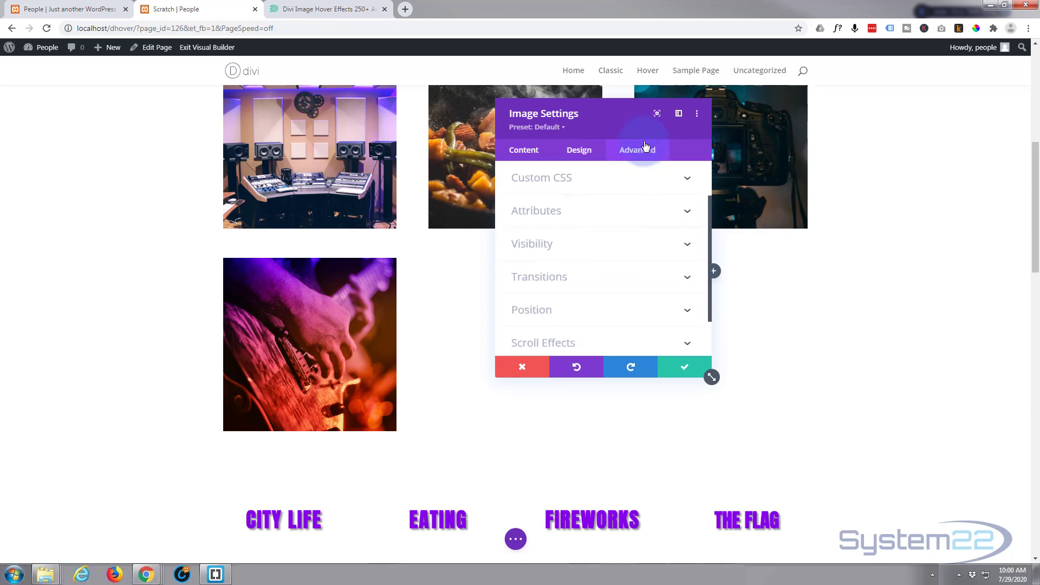
{"action": "left_click", "coordinate": [594, 280]}
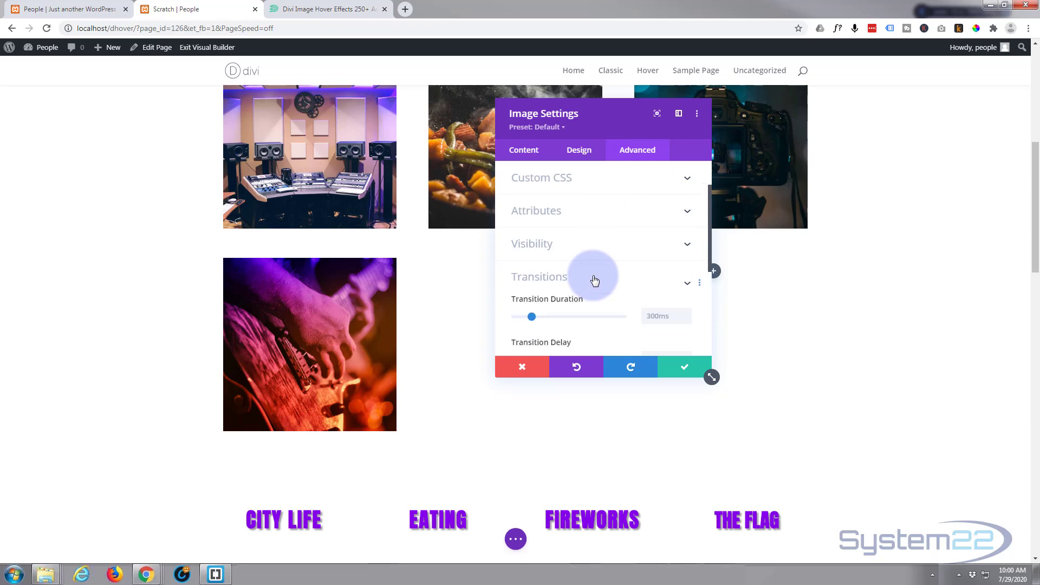
{"action": "left_click_drag", "start_coordinate": [533, 217], "coordinate": [572, 218]}
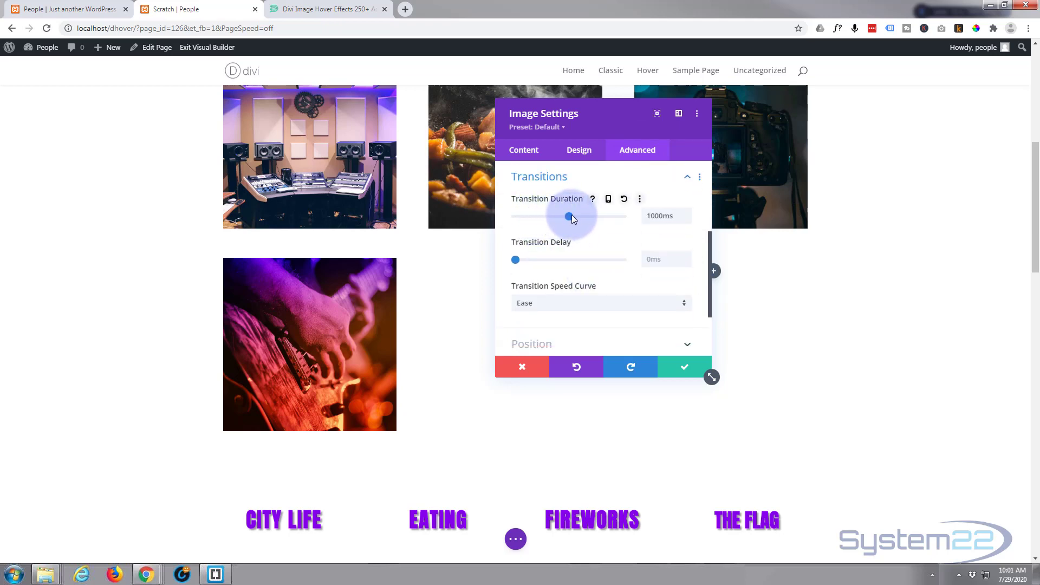
{"action": "left_click", "coordinate": [515, 261]}
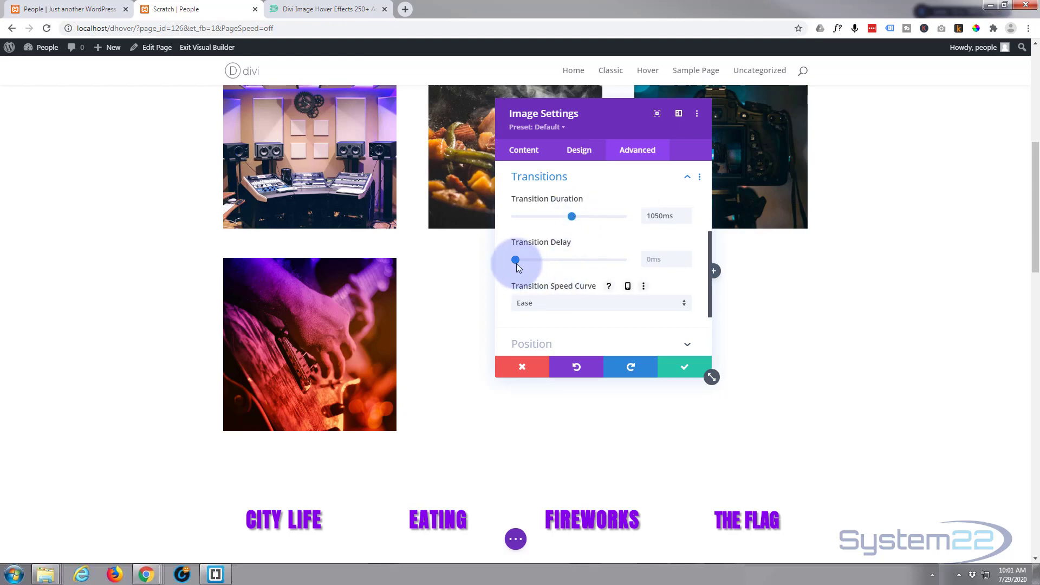
{"action": "left_click", "coordinate": [592, 304]}
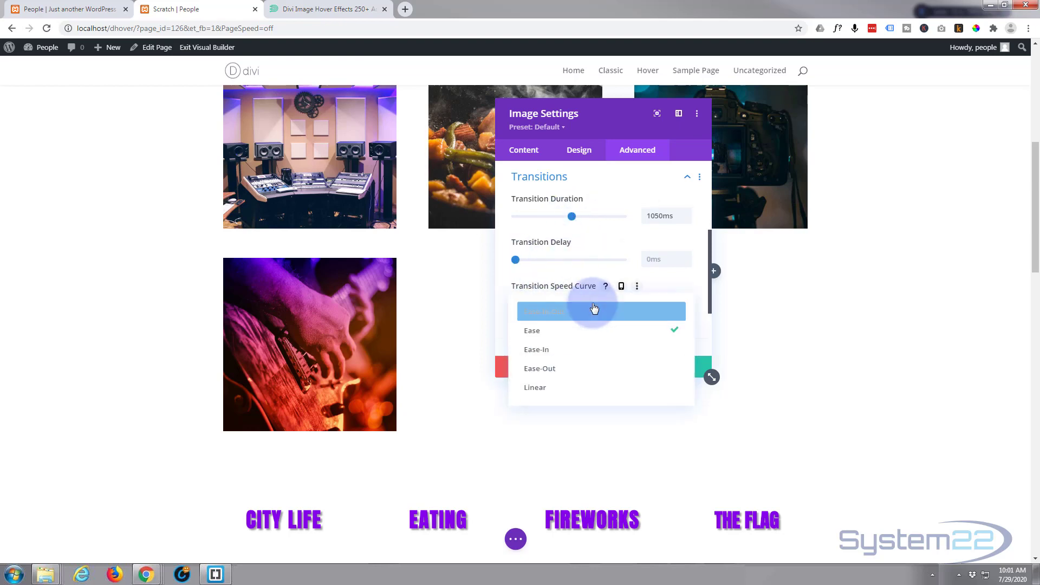
{"action": "left_click", "coordinate": [577, 317]}
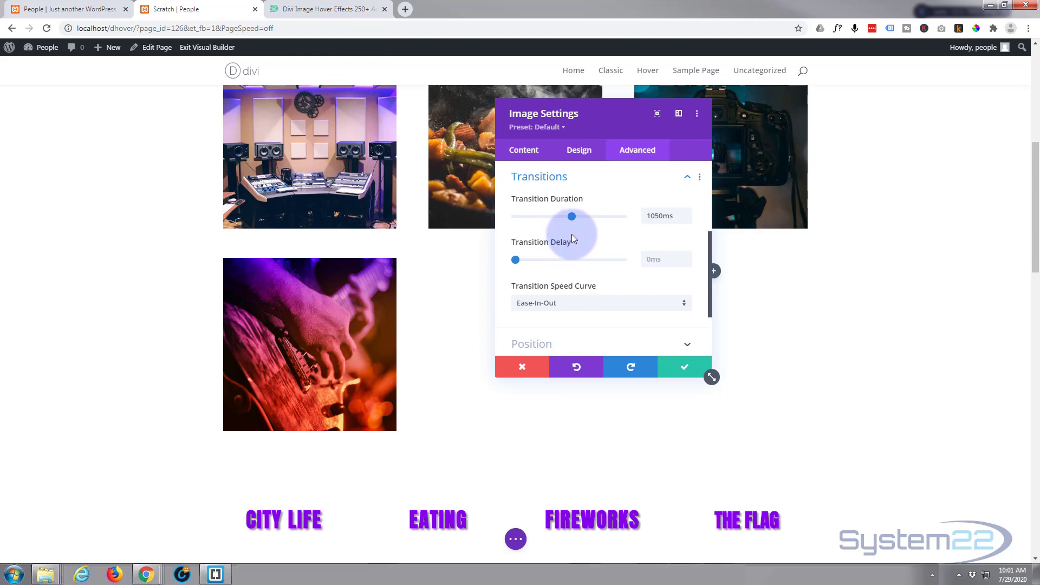
- Save the image settings, save the Scratch page as a draft, and exit the visual builder
{"action": "left_click", "coordinate": [686, 371]}
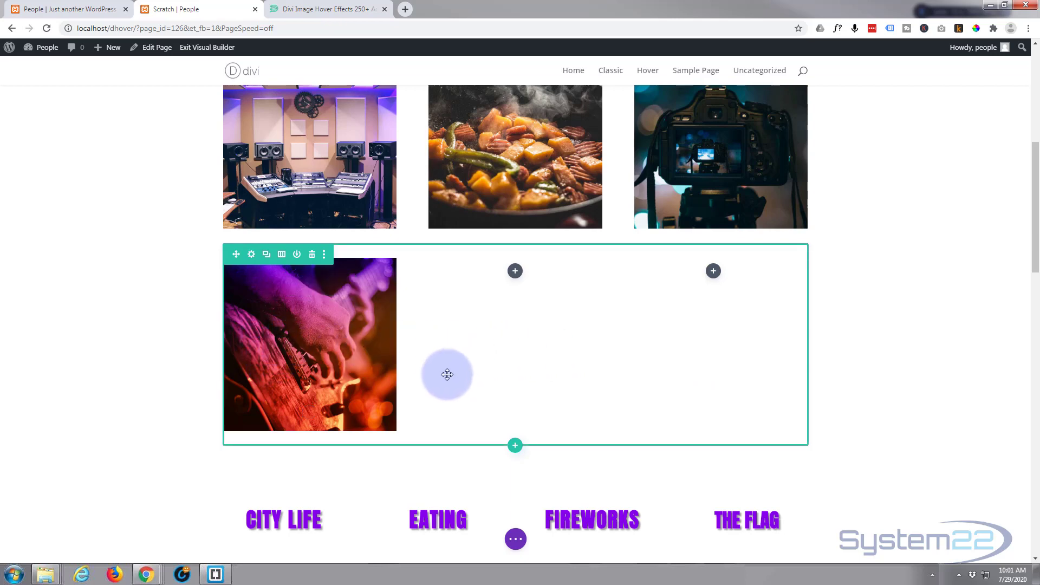
{"action": "left_click", "coordinate": [516, 540]}
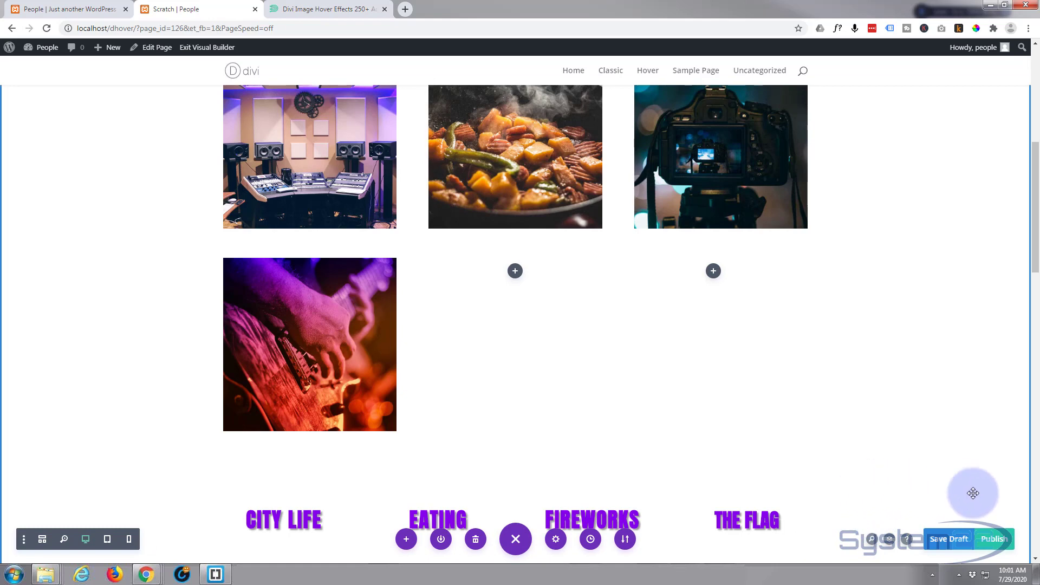
{"action": "left_click", "coordinate": [950, 540]}
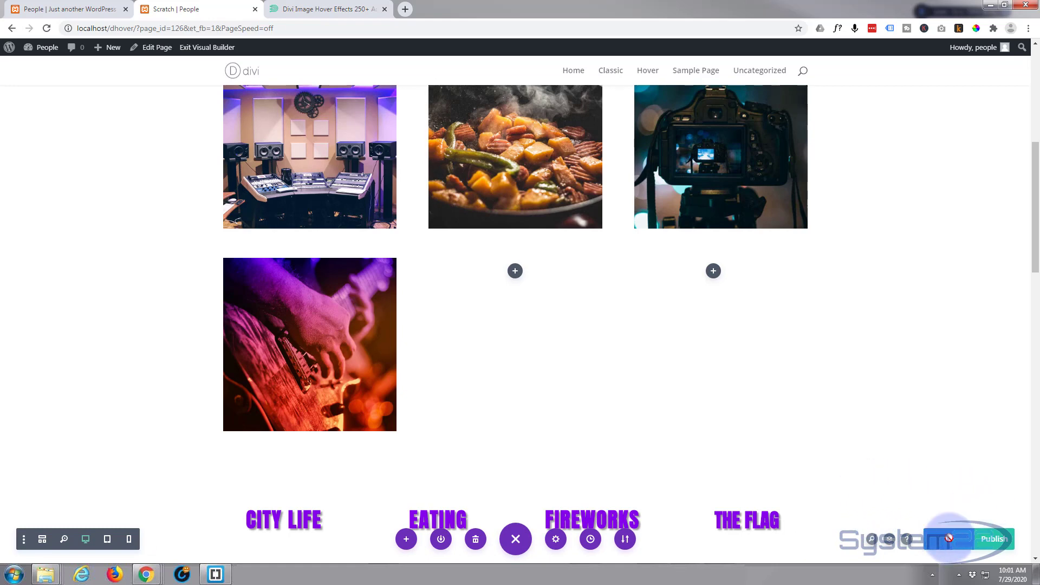
{"action": "left_click", "coordinate": [205, 48]}
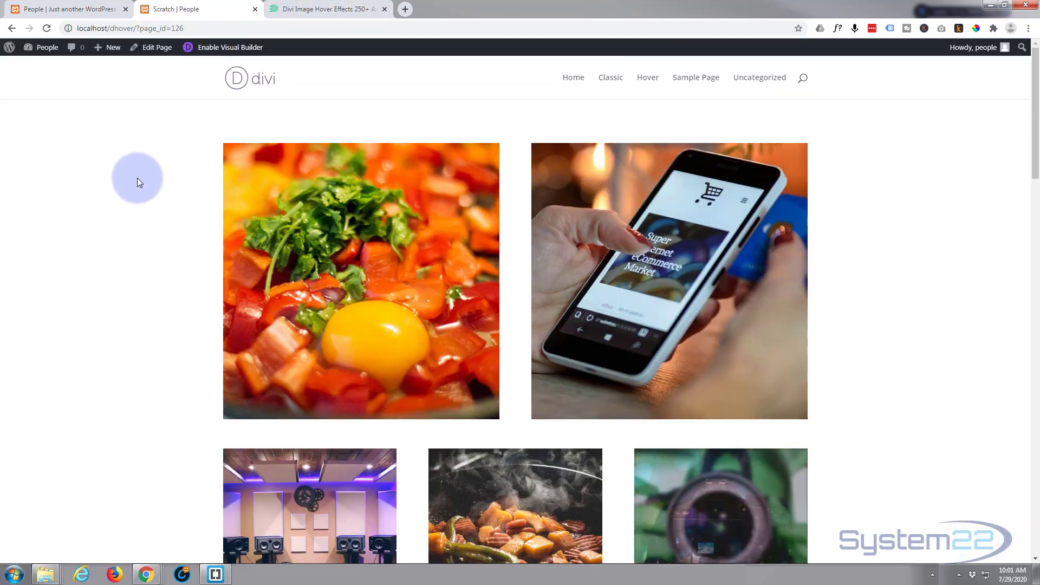
- Test the guitar image's hover slide on the live page, then re-enable the visual builder
{"action": "scroll", "coordinate": [138, 178], "scroll_direction": "down", "scroll_amount": 7}
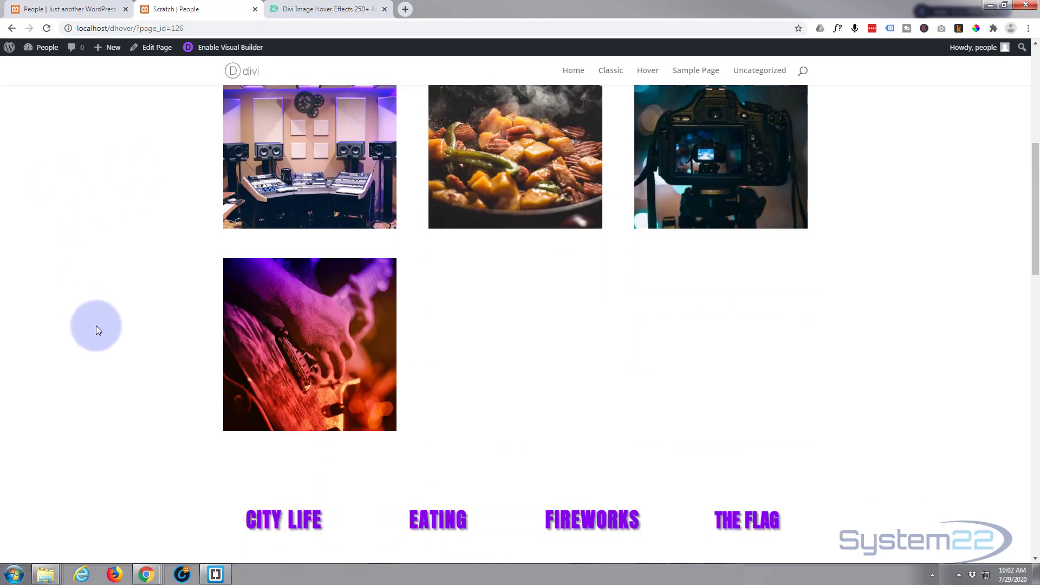
{"action": "mouse_move", "coordinate": [274, 365]}
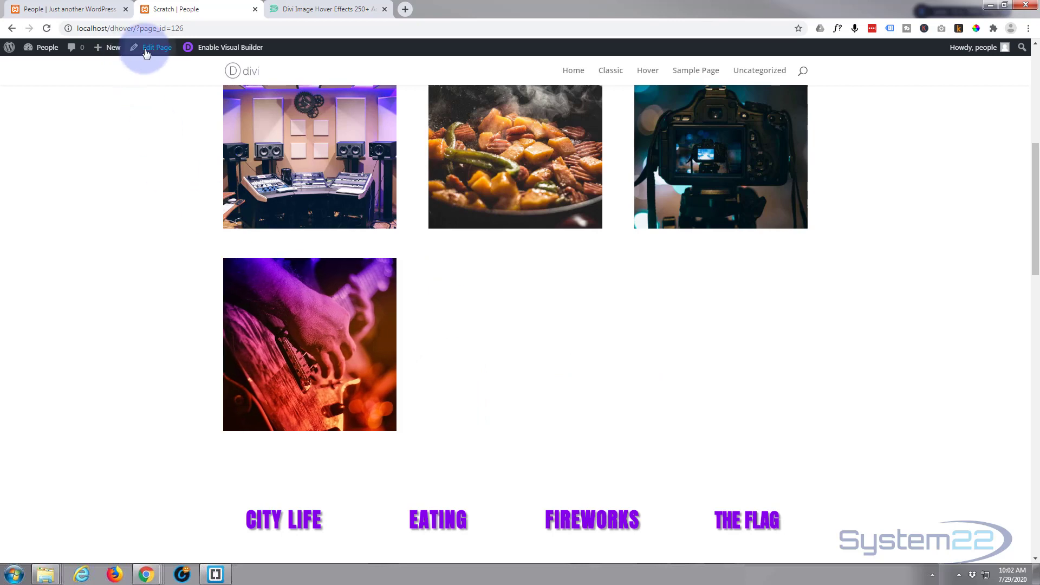
{"action": "left_click", "coordinate": [219, 48]}
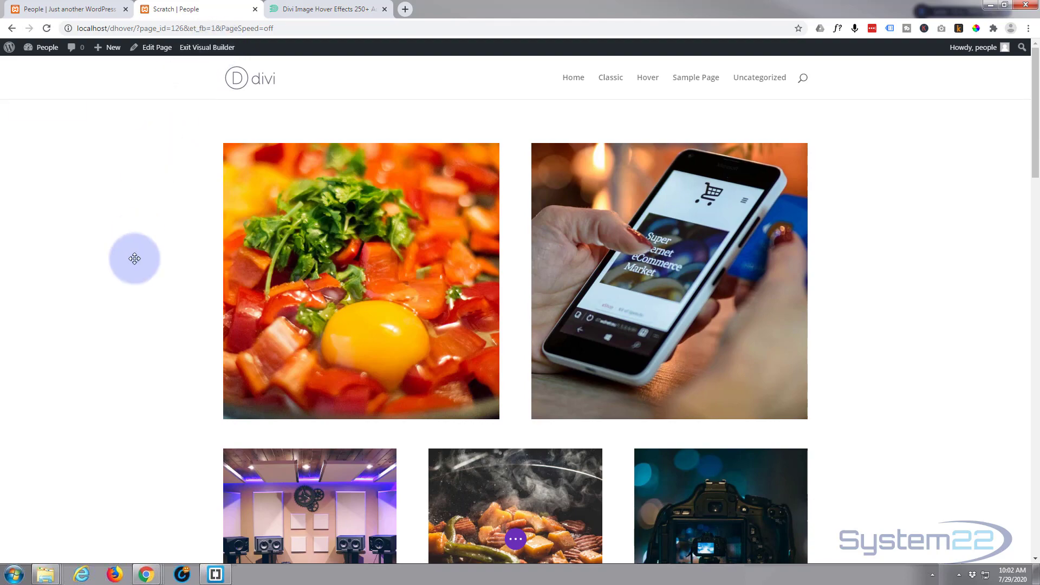
- Open Row Settings for the row containing the guitar image and its three columns
{"action": "scroll", "coordinate": [135, 258], "scroll_direction": "down", "scroll_amount": 9}
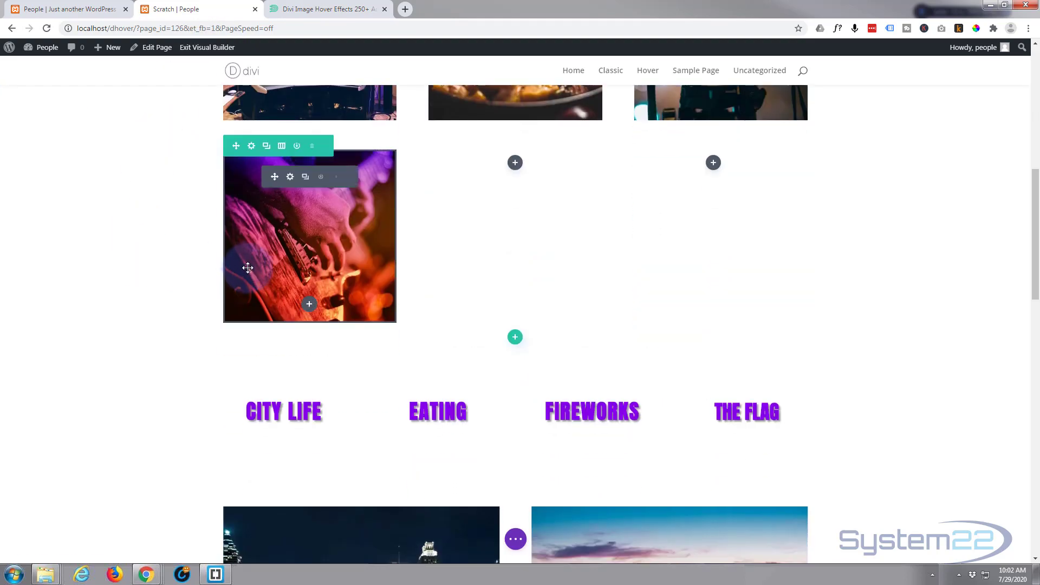
{"action": "left_click", "coordinate": [251, 149]}
{"action": "left_click", "coordinate": [563, 236]}
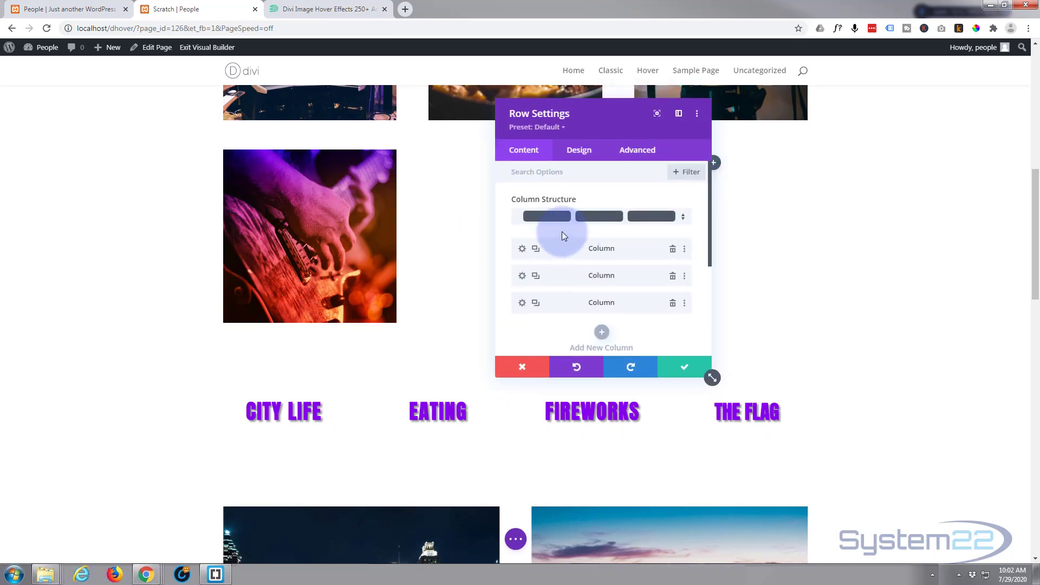
- Add 'overflow:hidden;' to the first column's Main Element custom CSS, saving column and row
{"action": "left_click", "coordinate": [521, 249]}
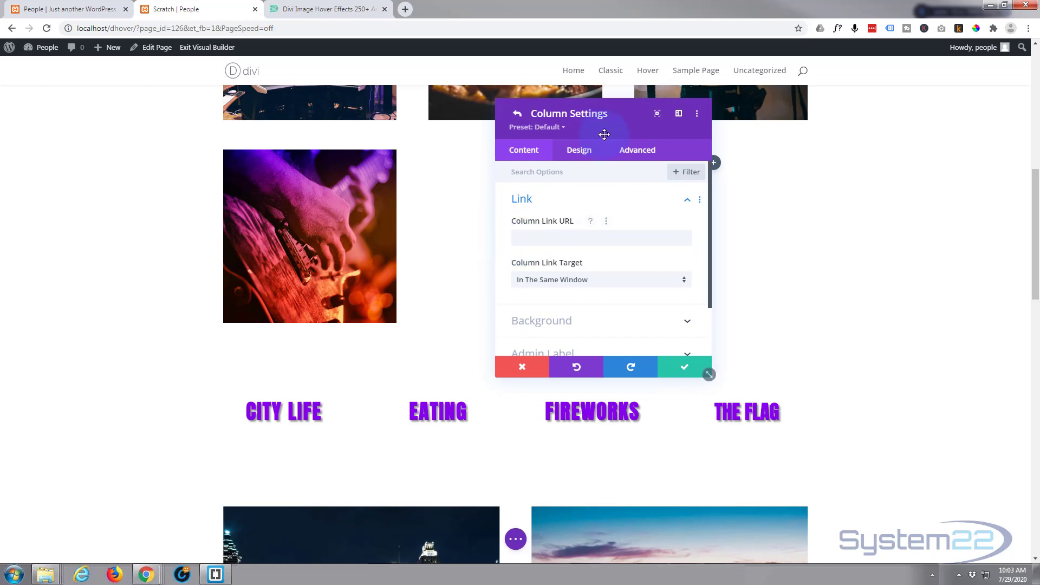
{"action": "left_click", "coordinate": [638, 151]}
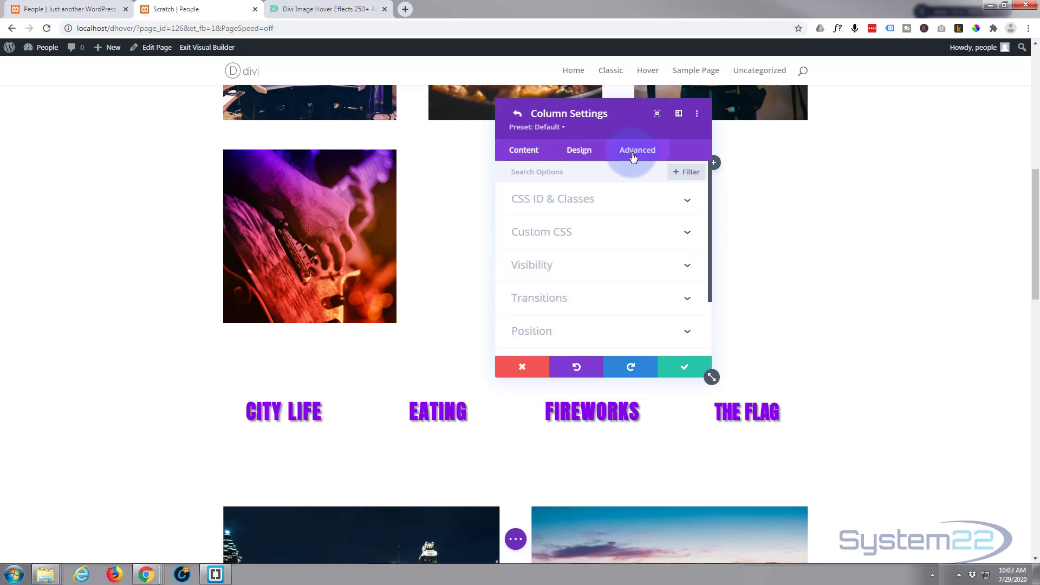
{"action": "left_click", "coordinate": [576, 231]}
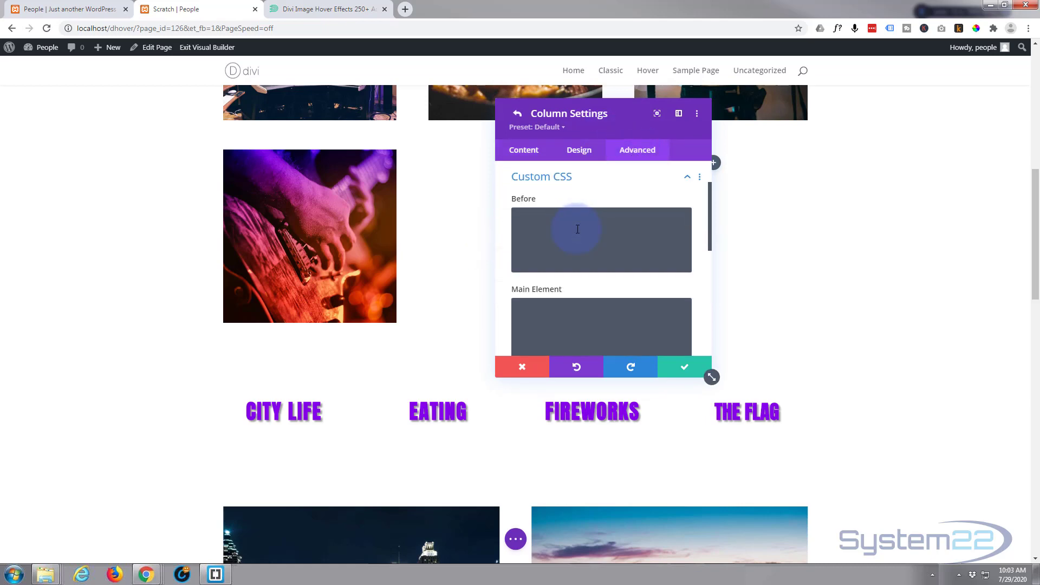
{"action": "scroll", "coordinate": [580, 231], "scroll_direction": "down", "scroll_amount": 1}
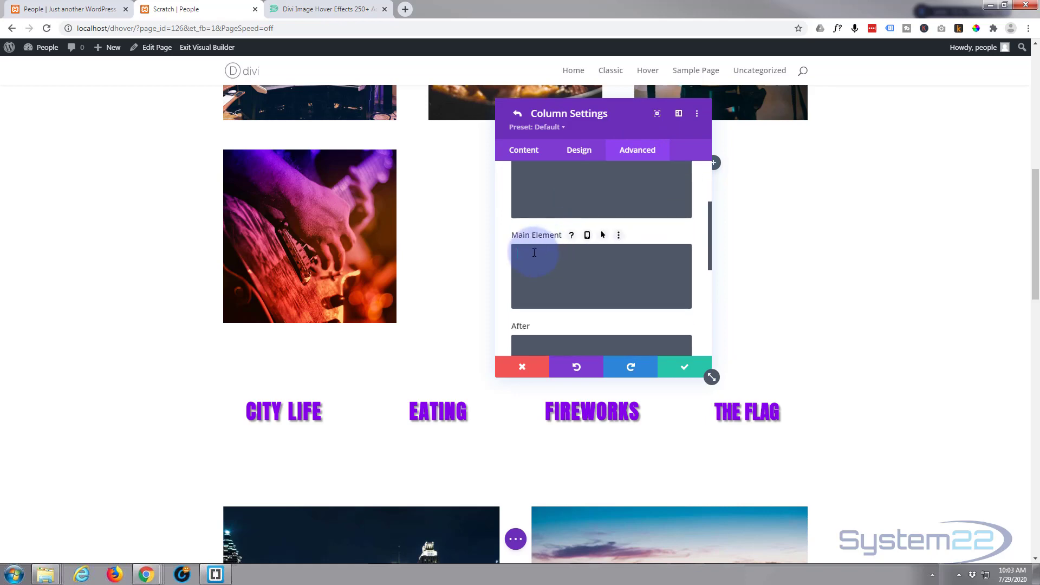
{"action": "left_click", "coordinate": [518, 259]}
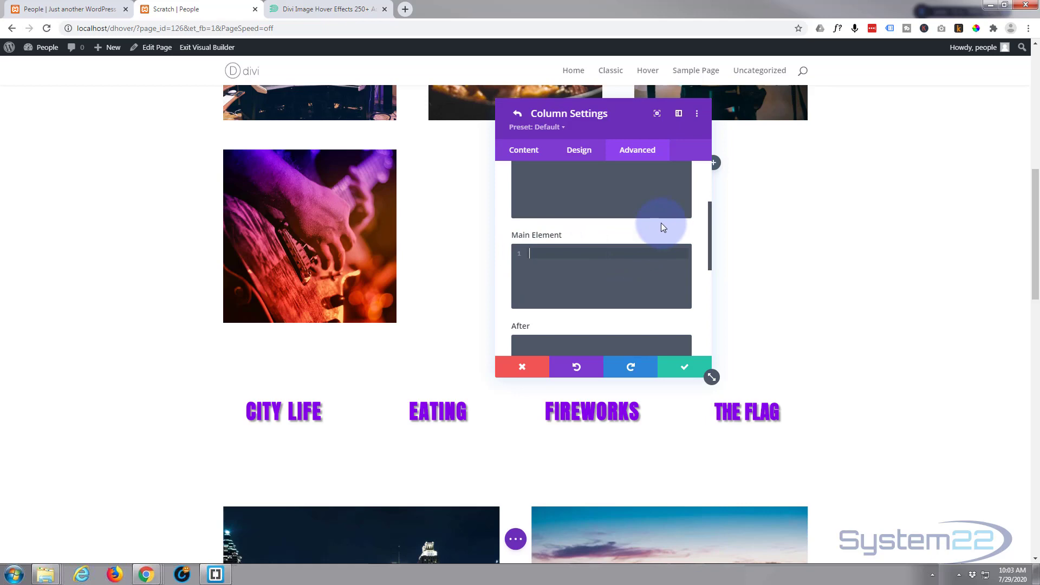
{"action": "type", "text": "overflow:hidden;"}
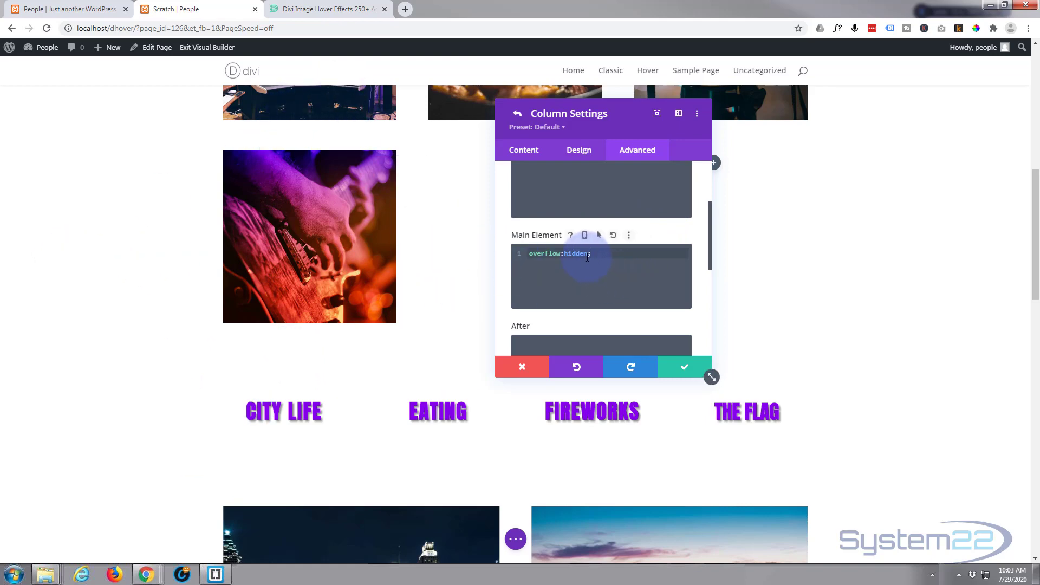
{"action": "left_click", "coordinate": [686, 368]}
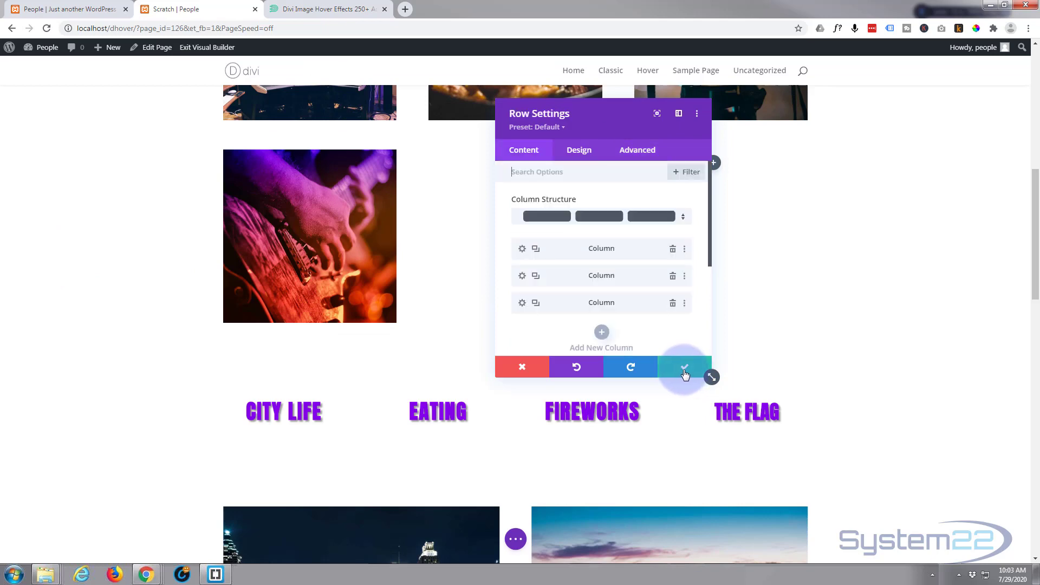
{"action": "left_click", "coordinate": [685, 369]}
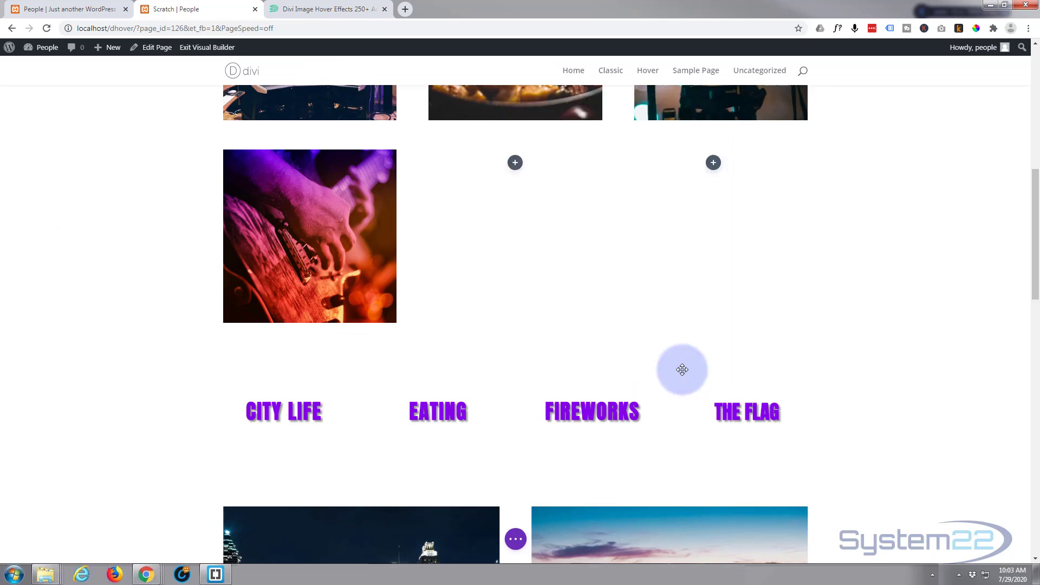
- Save the Scratch page as a draft again and exit to the front-end view
{"action": "left_click", "coordinate": [515, 538]}
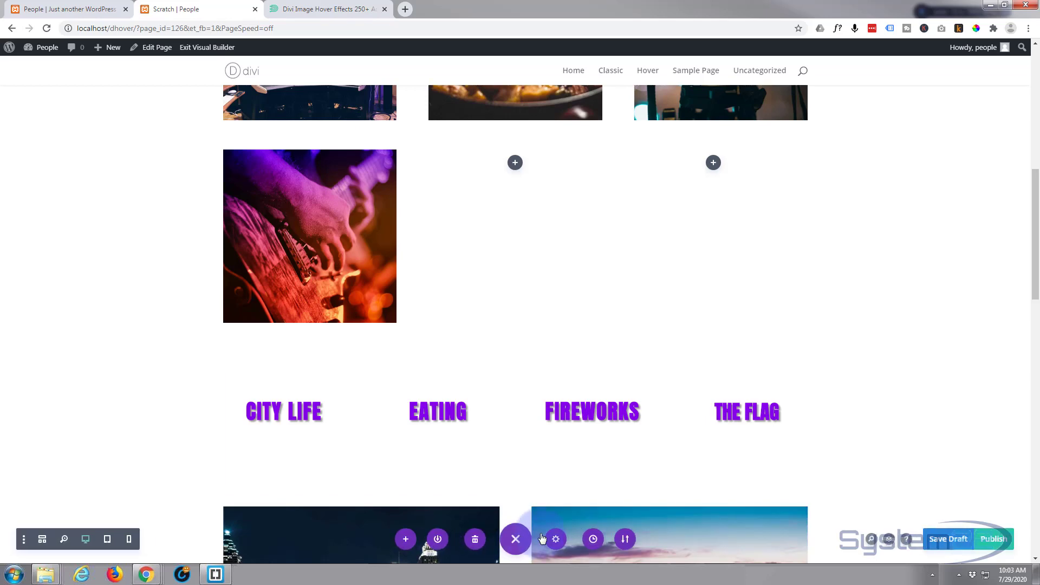
{"action": "left_click", "coordinate": [968, 537]}
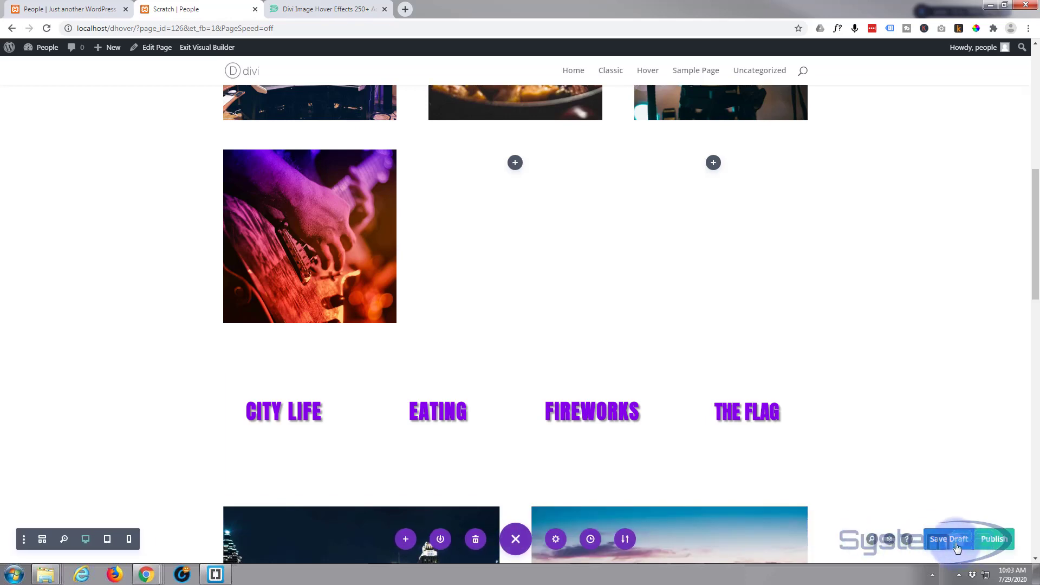
{"action": "left_click", "coordinate": [193, 50]}
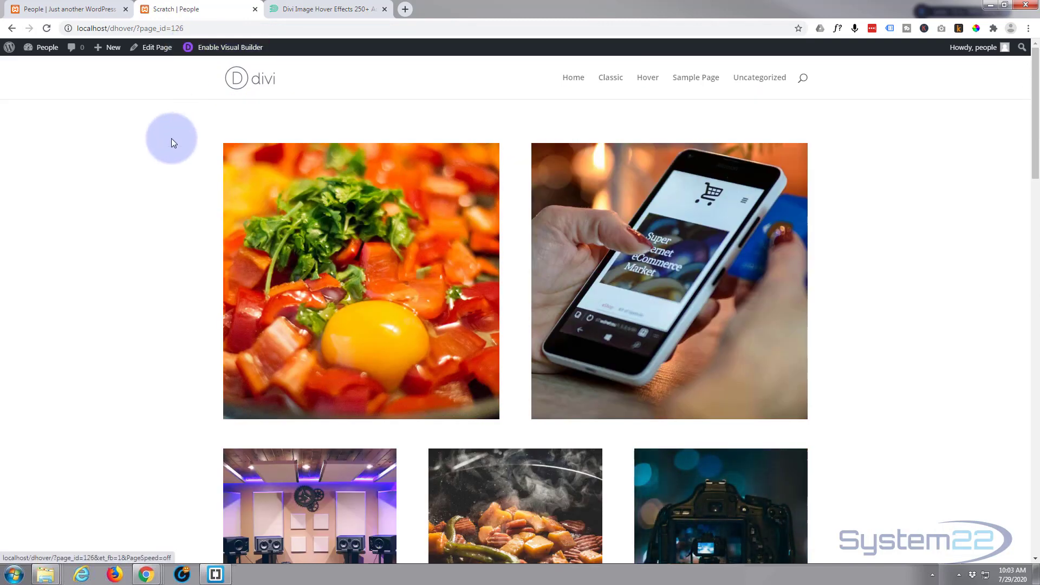
{"action": "scroll", "coordinate": [171, 140], "scroll_direction": "down", "scroll_amount": 6}
{"action": "scroll", "coordinate": [172, 143], "scroll_direction": "down", "scroll_amount": 1}
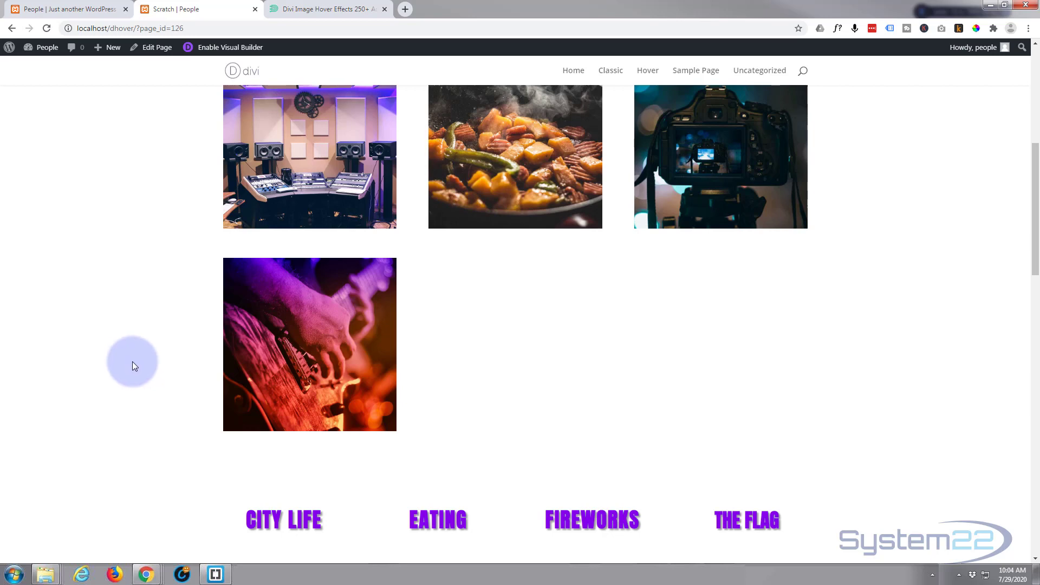
{"action": "mouse_move", "coordinate": [228, 363]}
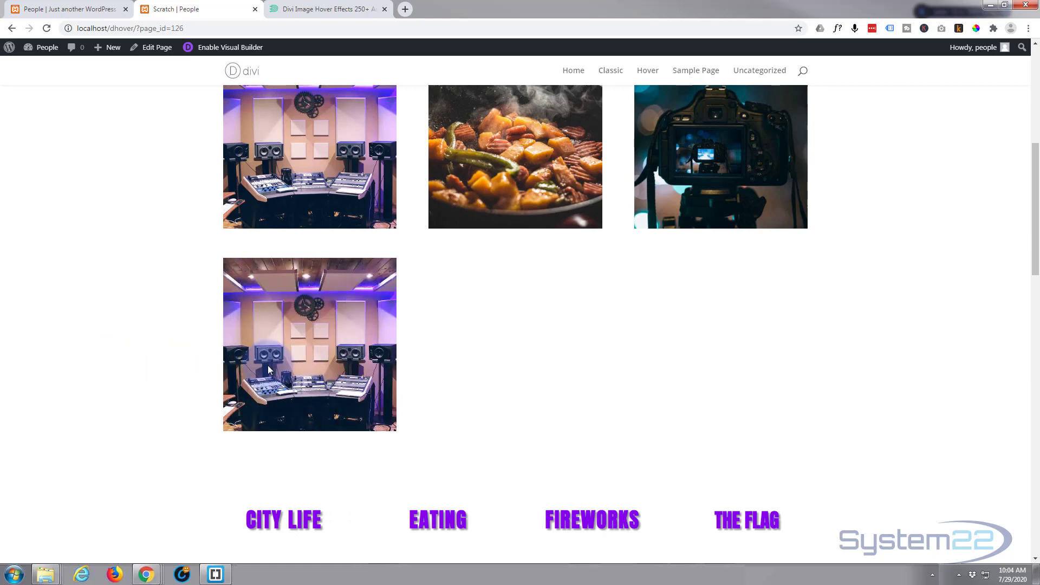
{"action": "left_click", "coordinate": [118, 358]}
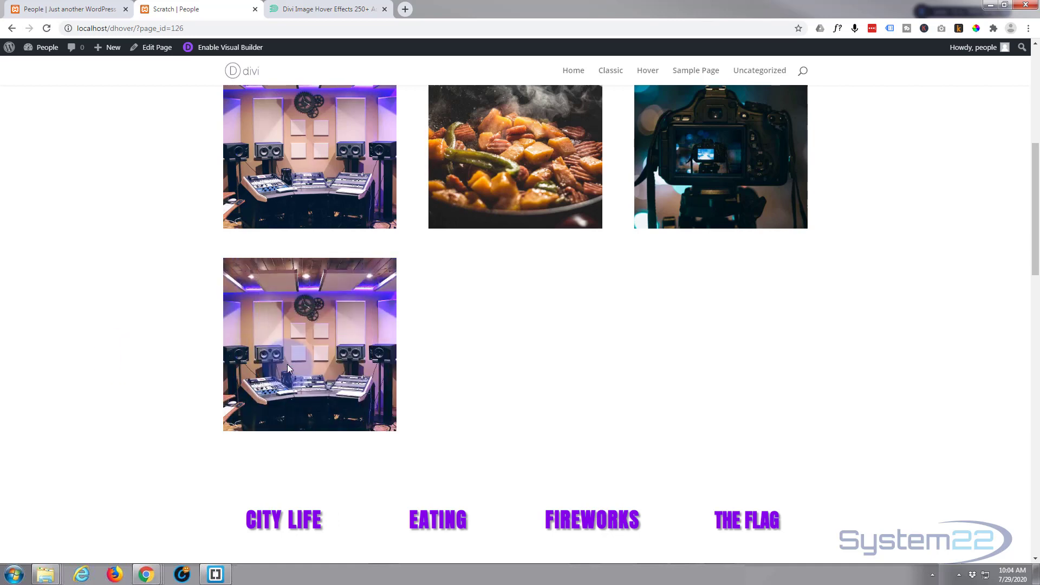
{"action": "left_click", "coordinate": [213, 357]}
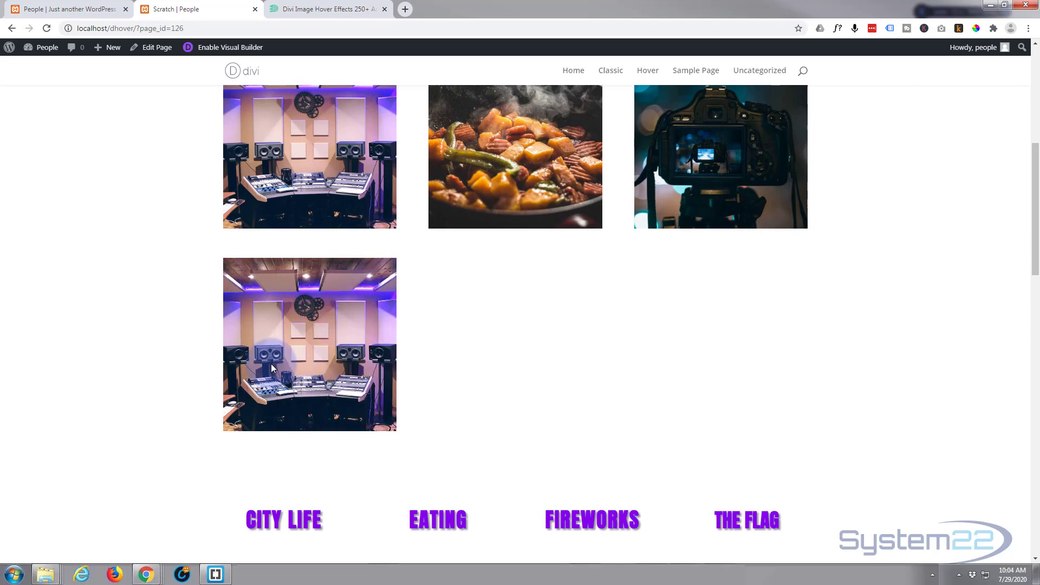
{"action": "left_click", "coordinate": [186, 364]}
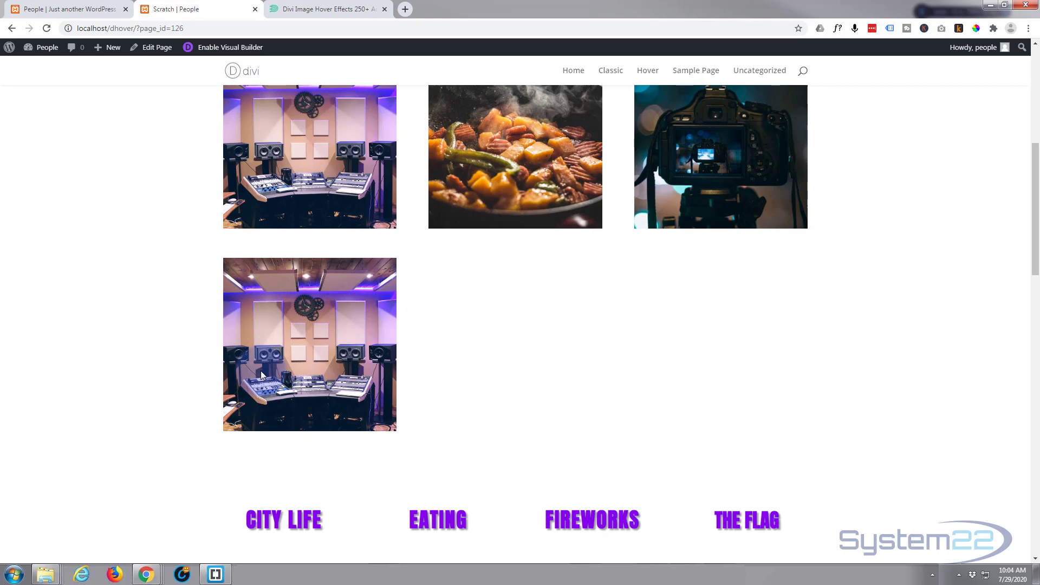
{"action": "left_click", "coordinate": [178, 355]}
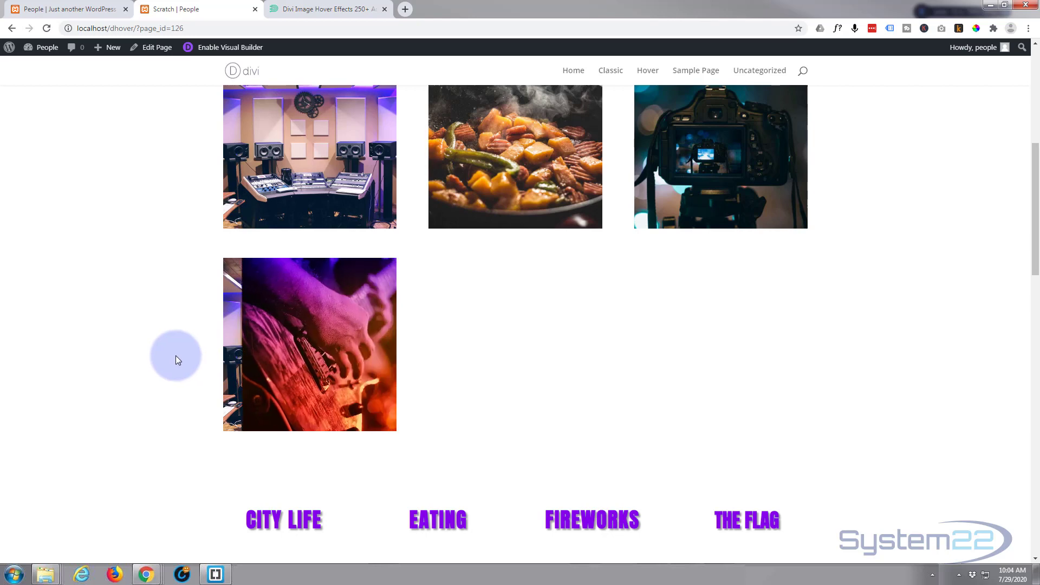